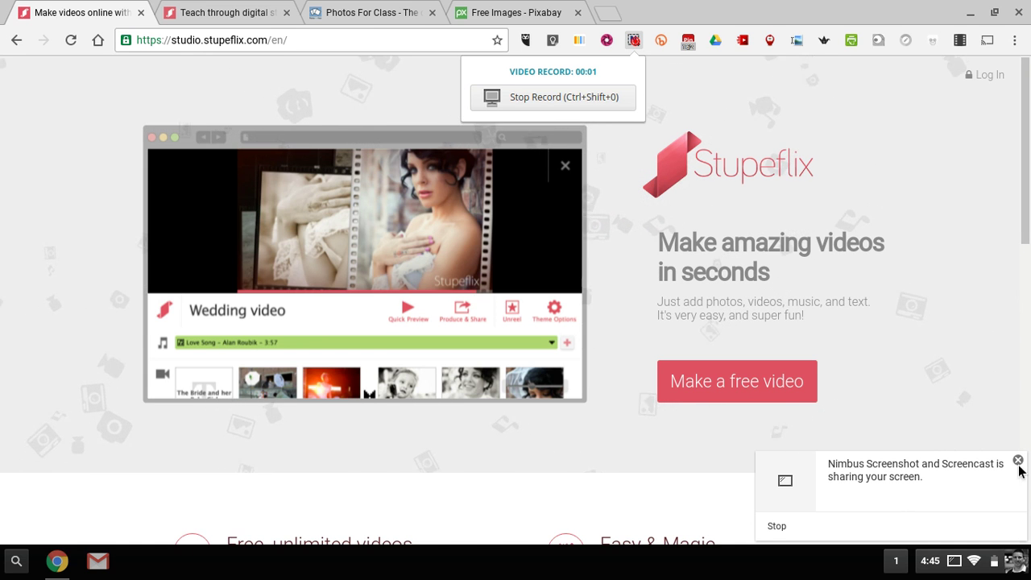
Dismiss the Nimbus sharing notice and switch to the Photos for Class site.
left_click(1020, 465)
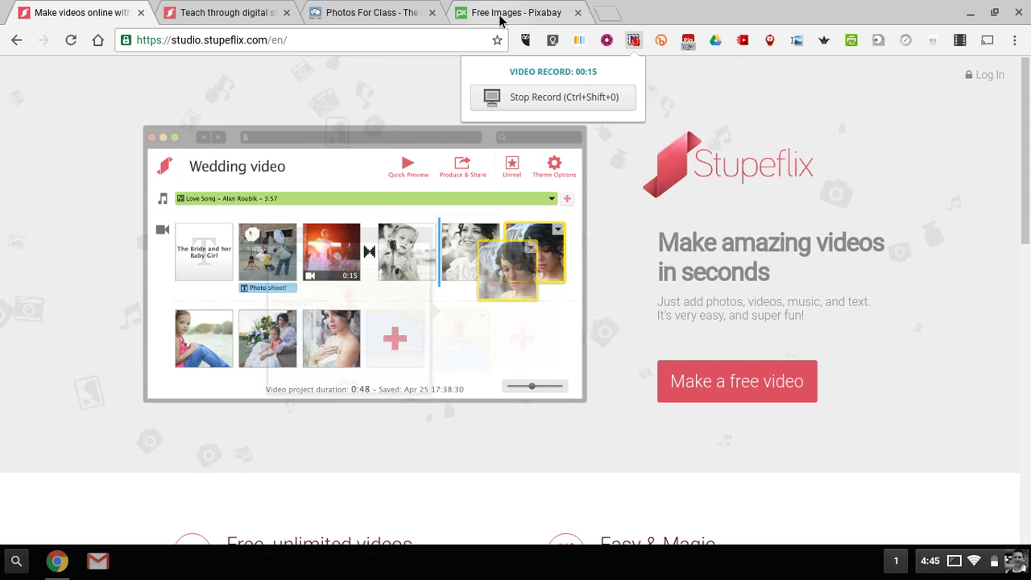
left_click(416, 10)
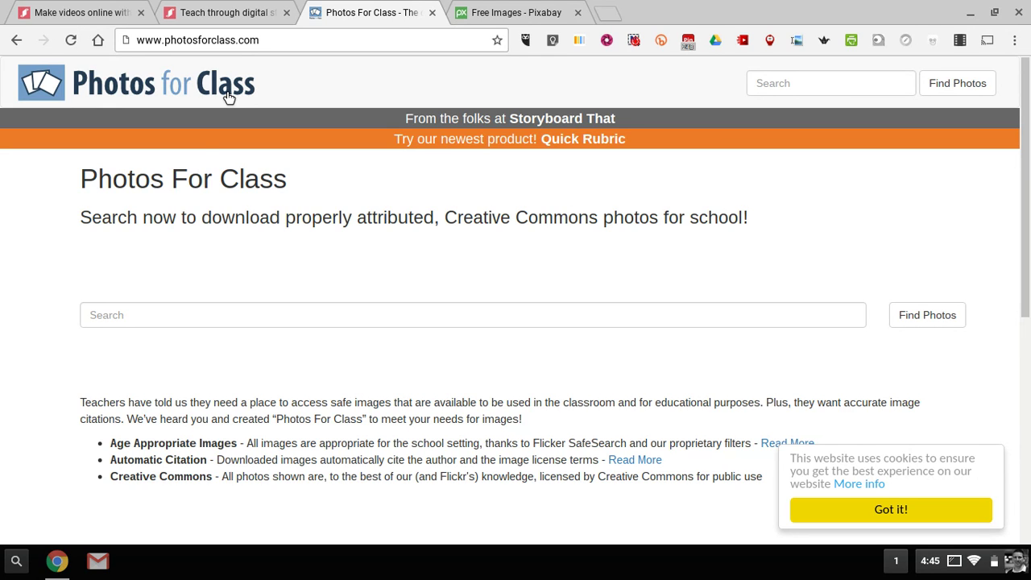
Search Photos for Class for 'everest', then download and view the first Everest mountain photo.
left_click(152, 315)
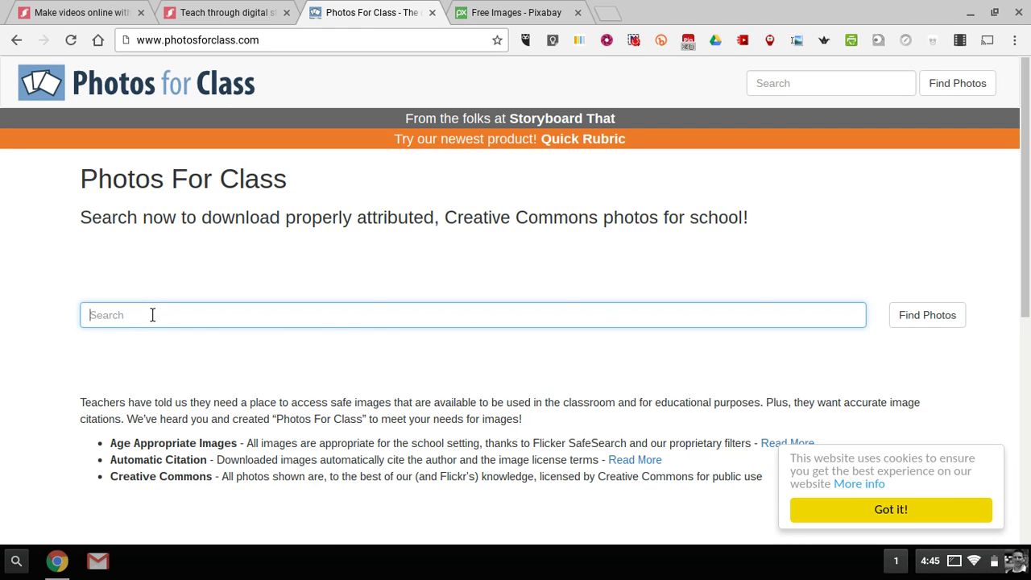
type("everest")
left_click(925, 316)
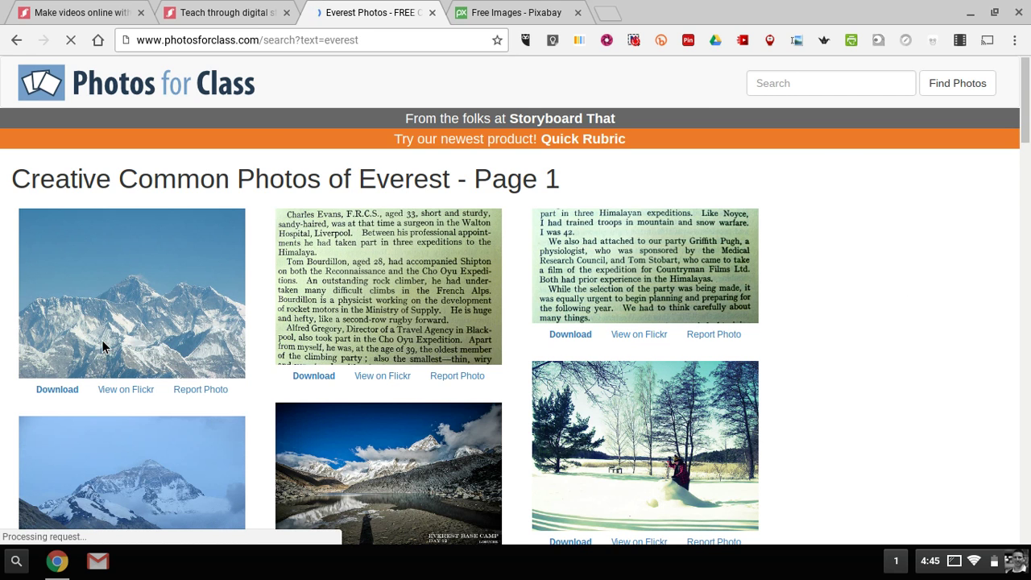
scroll(103, 342, "down", 1)
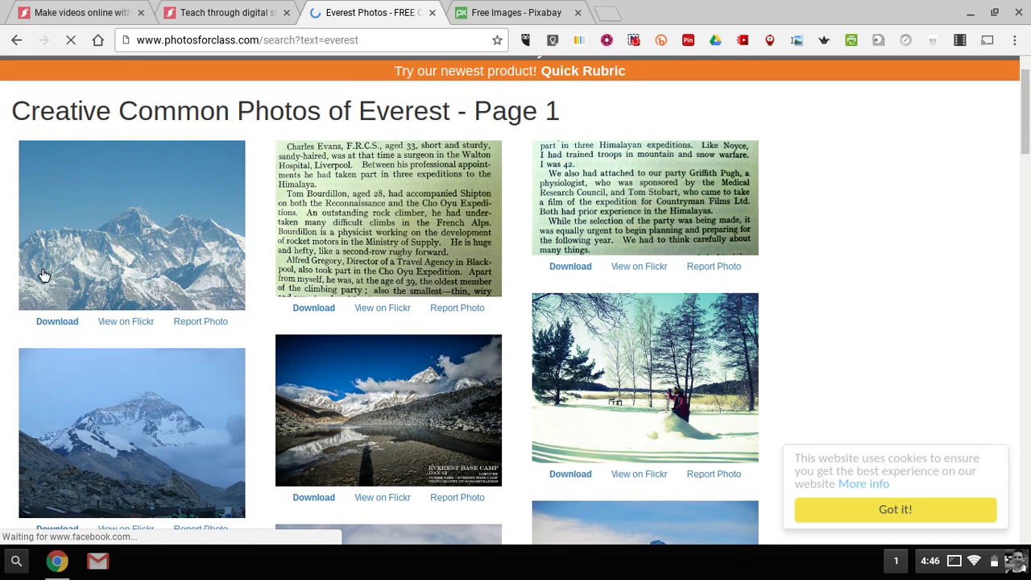
left_click(72, 326)
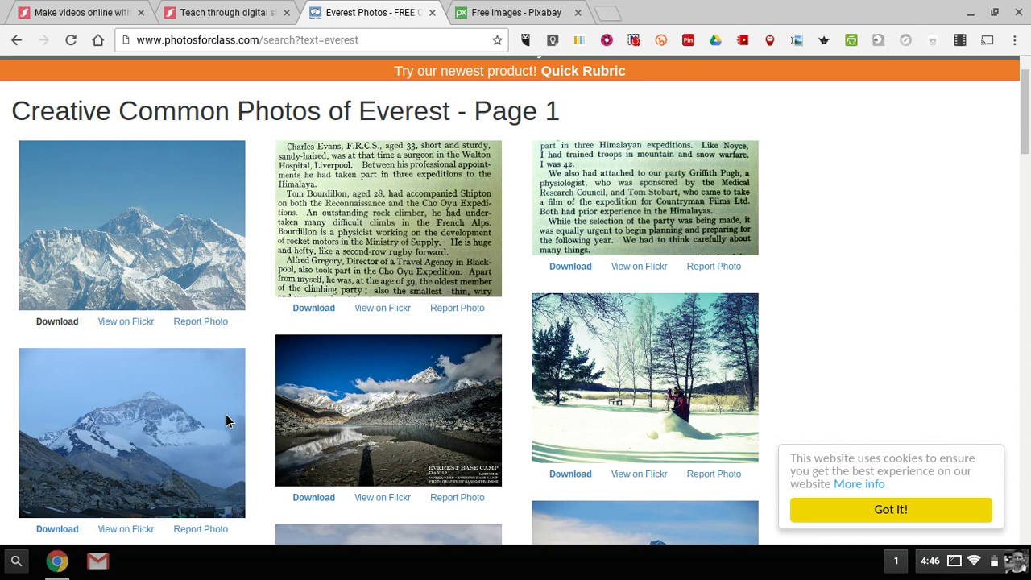
left_click(60, 532)
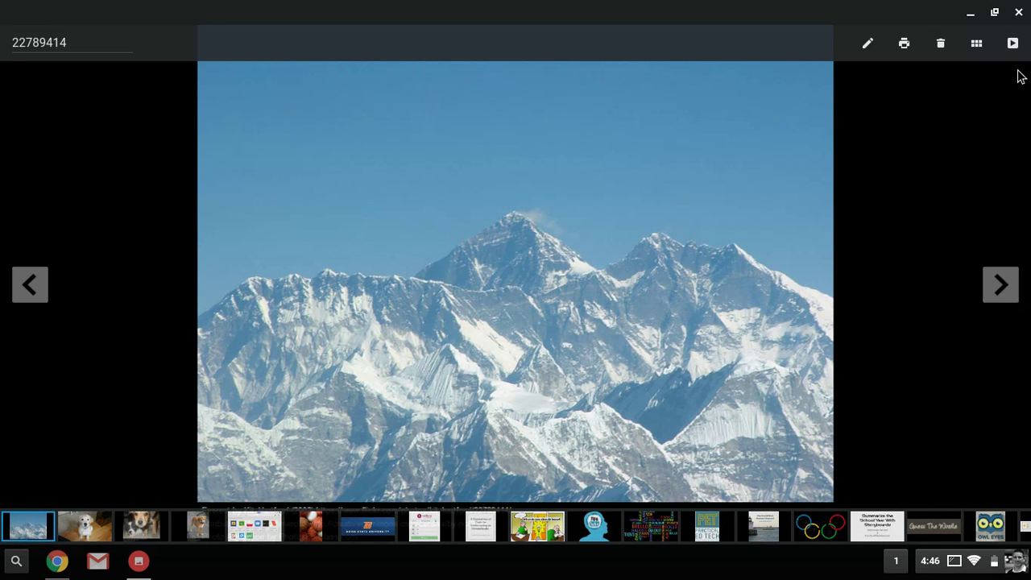
left_click(1021, 12)
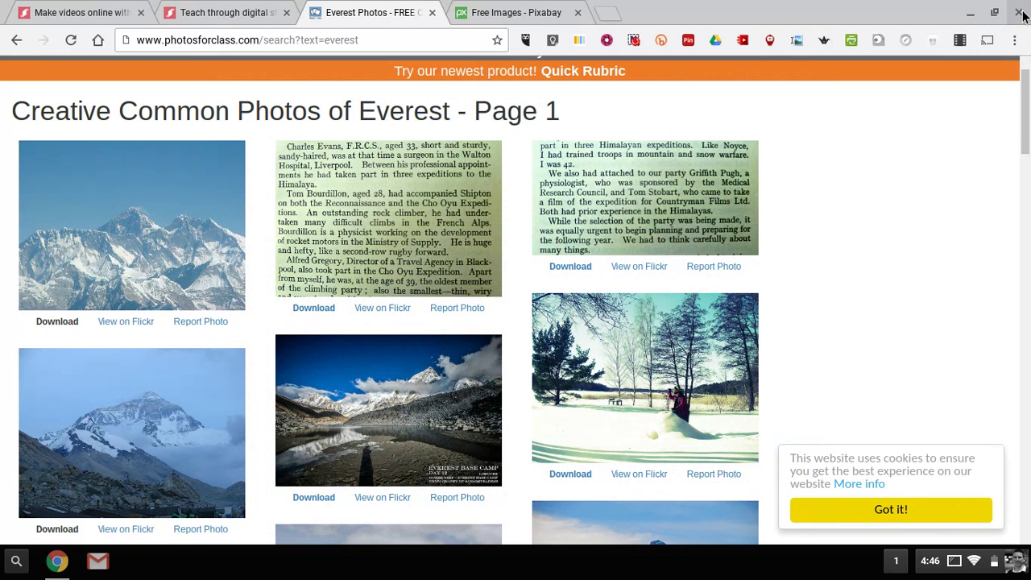
Download two more Everest photos from the results, including the snowy peak shot.
scroll(187, 437, "down", 1)
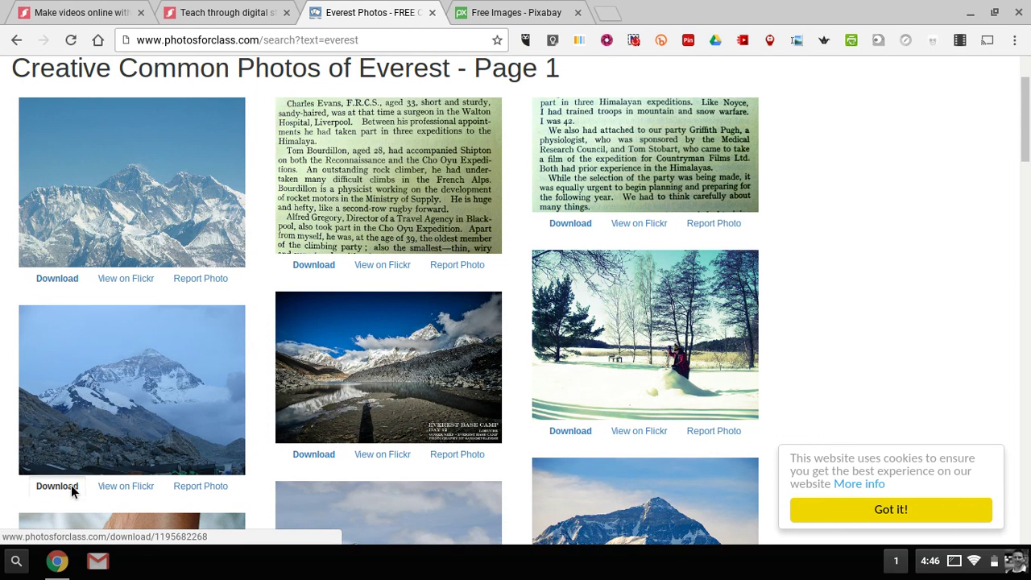
left_click(56, 486)
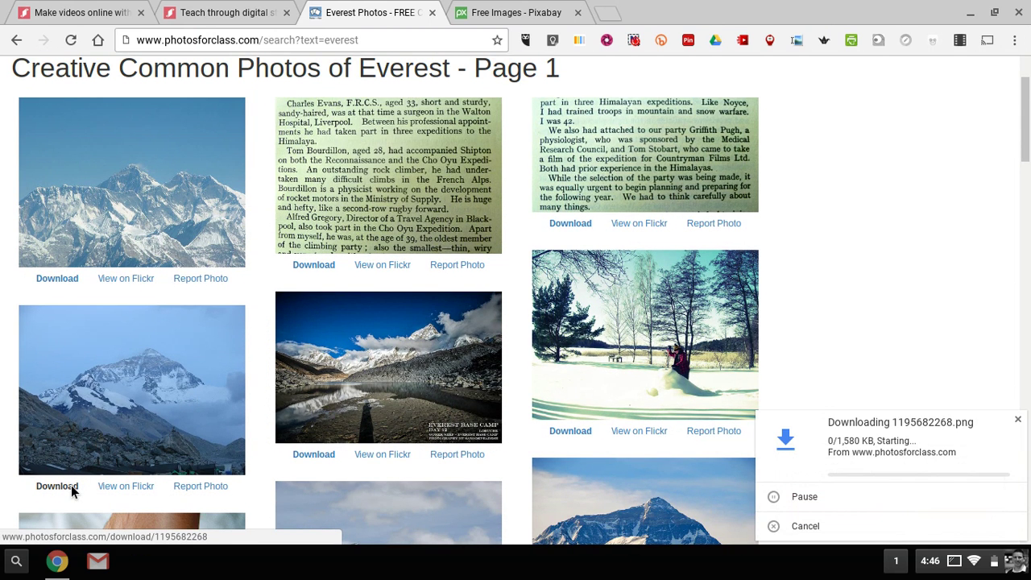
scroll(188, 435, "down", 1)
scroll(188, 435, "down", 6)
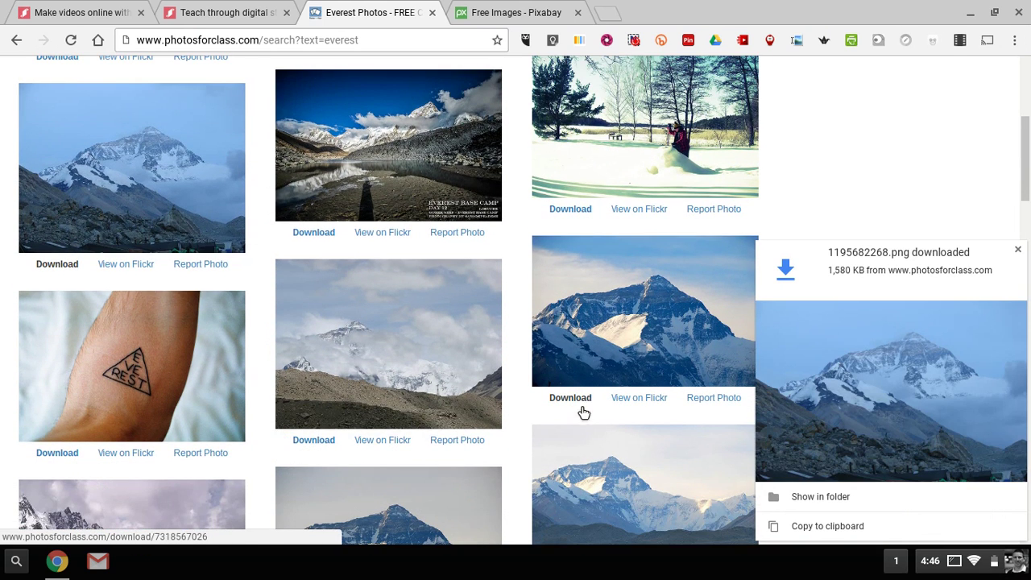
left_click(588, 408)
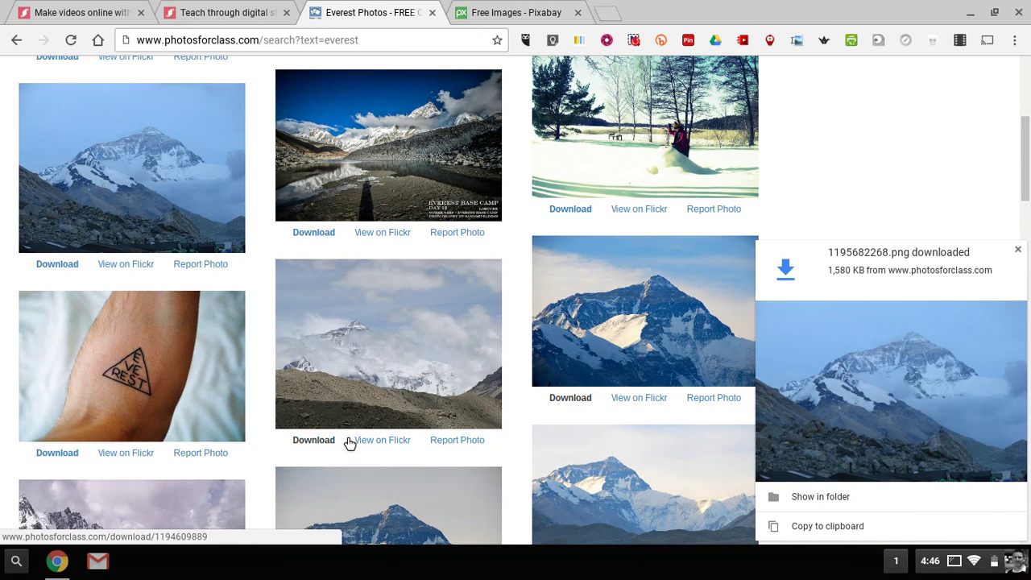
scroll(319, 382, "up", 2)
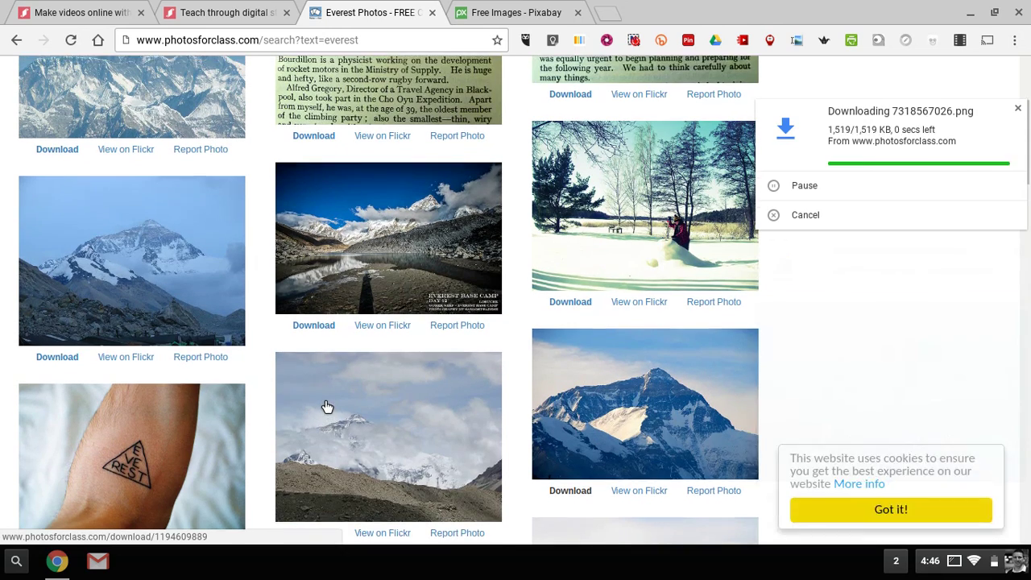
scroll(328, 382, "up", 3)
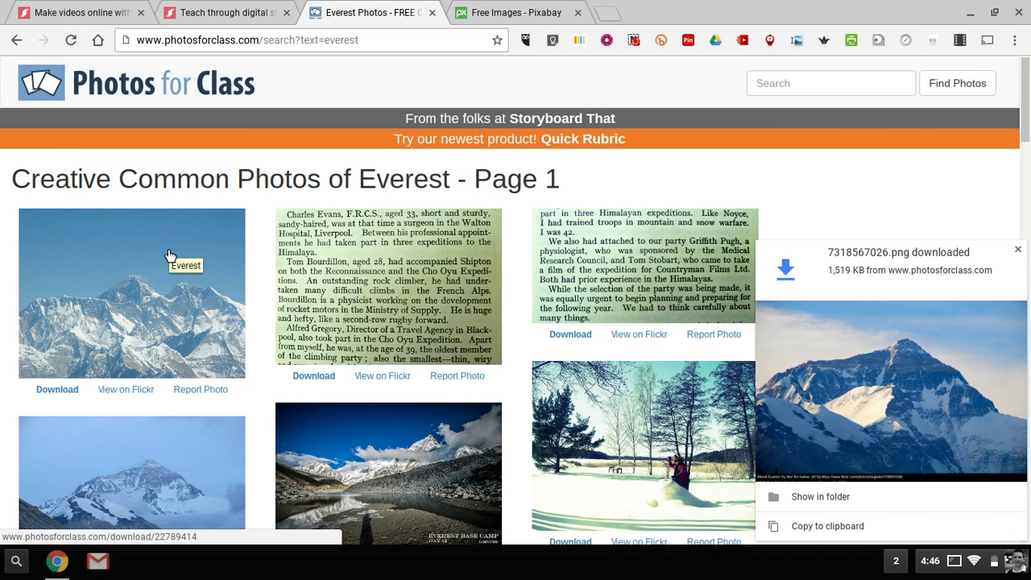
Search for 'mountain climber' and download the summit-rock climber and Emmons Glacier photos.
left_click(834, 88)
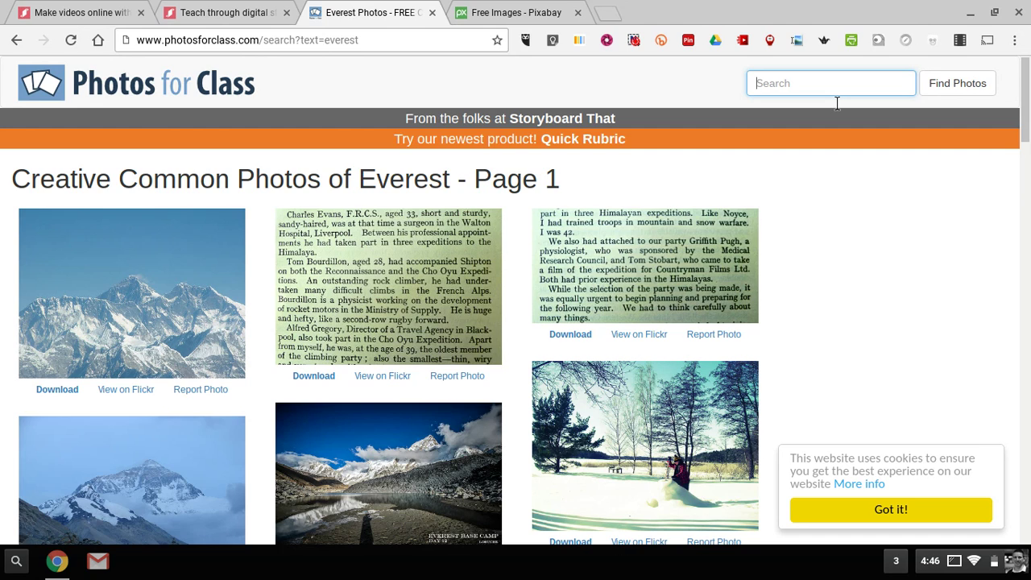
type("mountain climber")
key("Return")
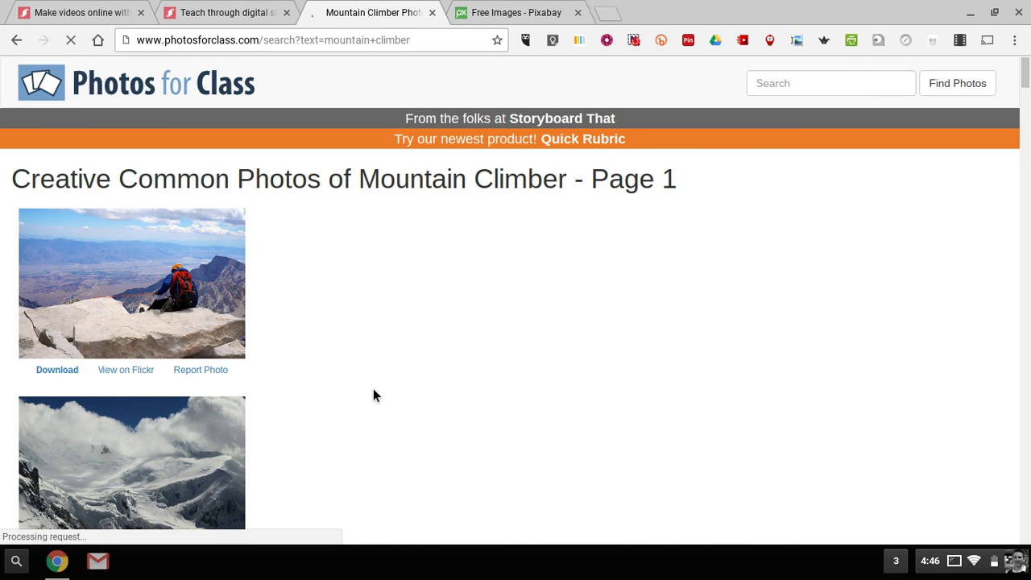
scroll(365, 389, "down", 1)
scroll(364, 389, "down", 3)
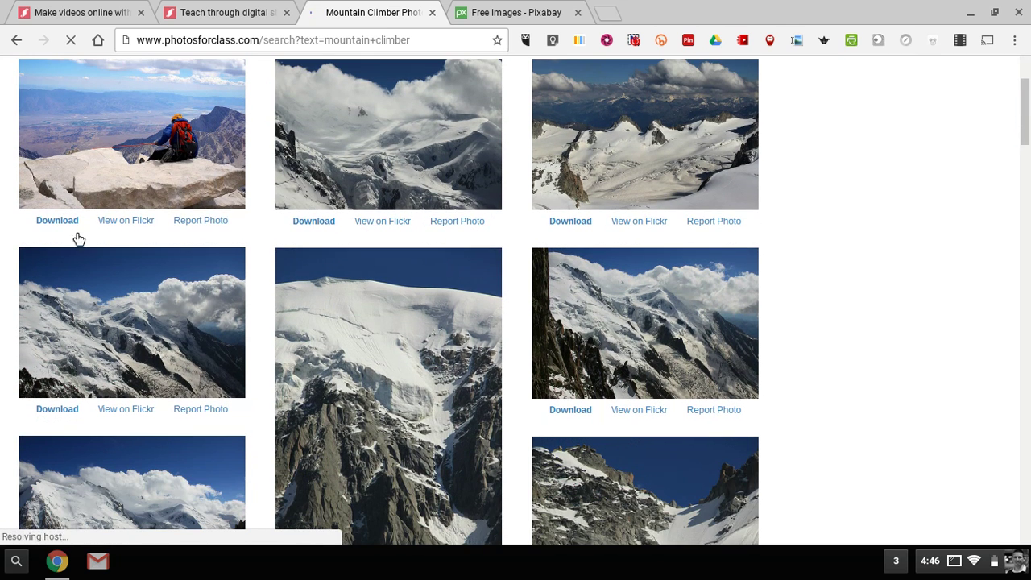
left_click(69, 222)
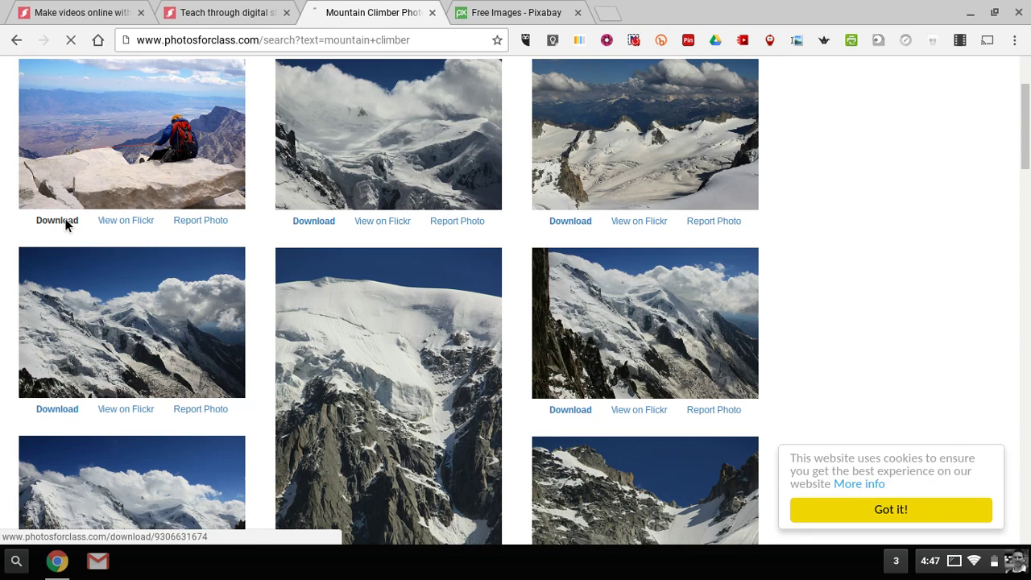
scroll(212, 265, "down", 2)
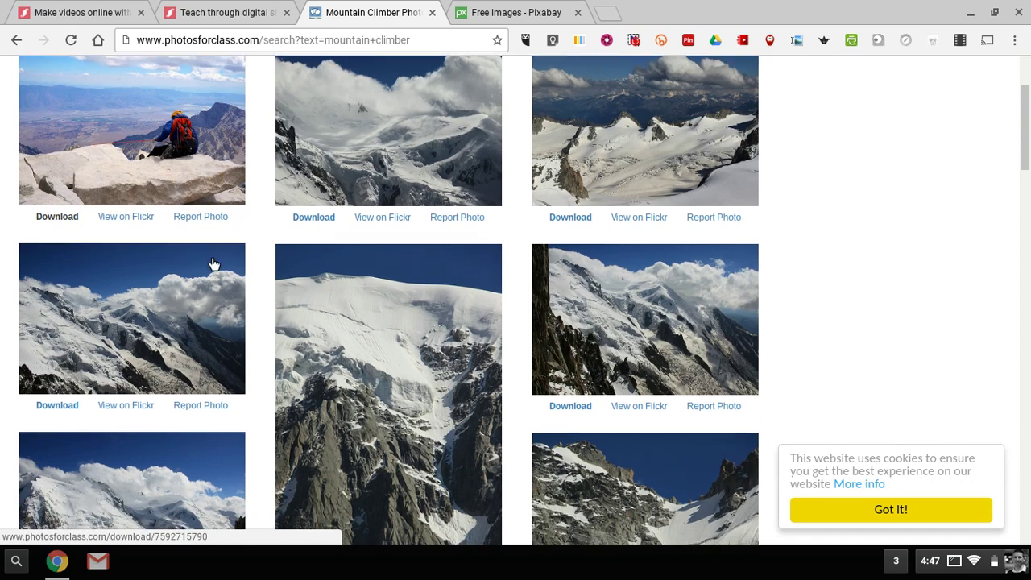
scroll(251, 252, "down", 4)
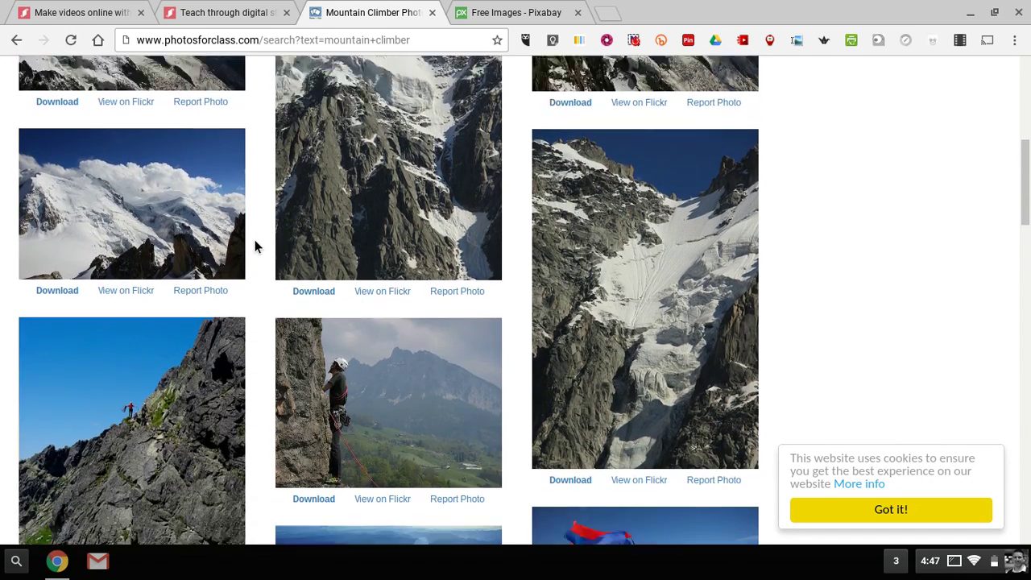
scroll(254, 245, "down", 3)
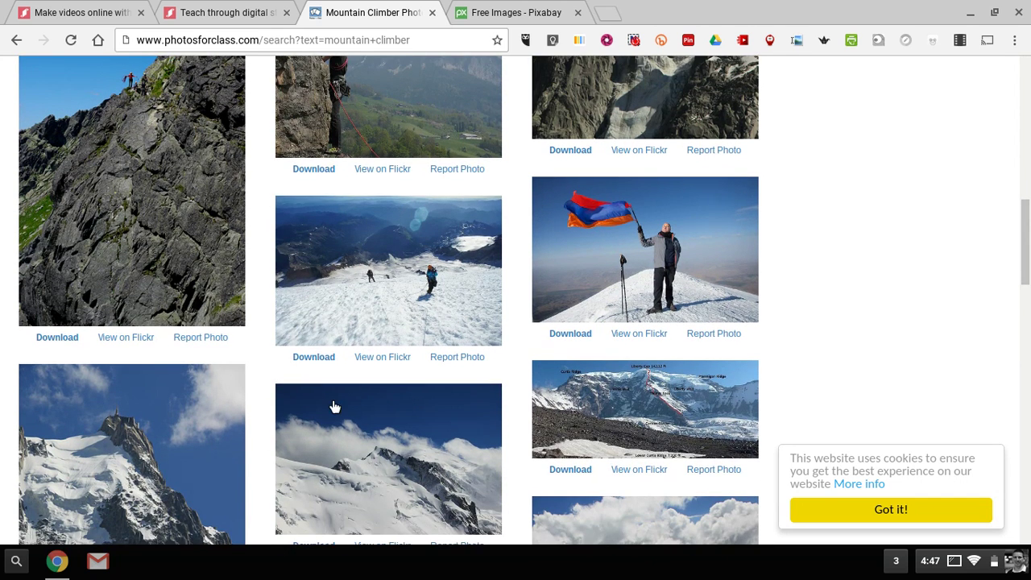
left_click(335, 357)
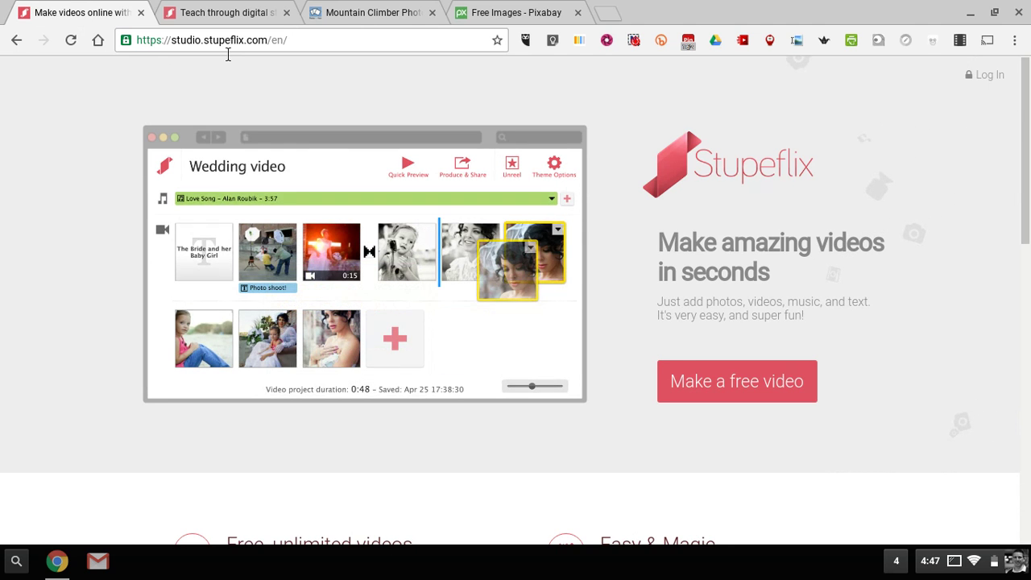
Start a free Stupeflix video with the Classic theme and sign in with Google.
left_click(749, 380)
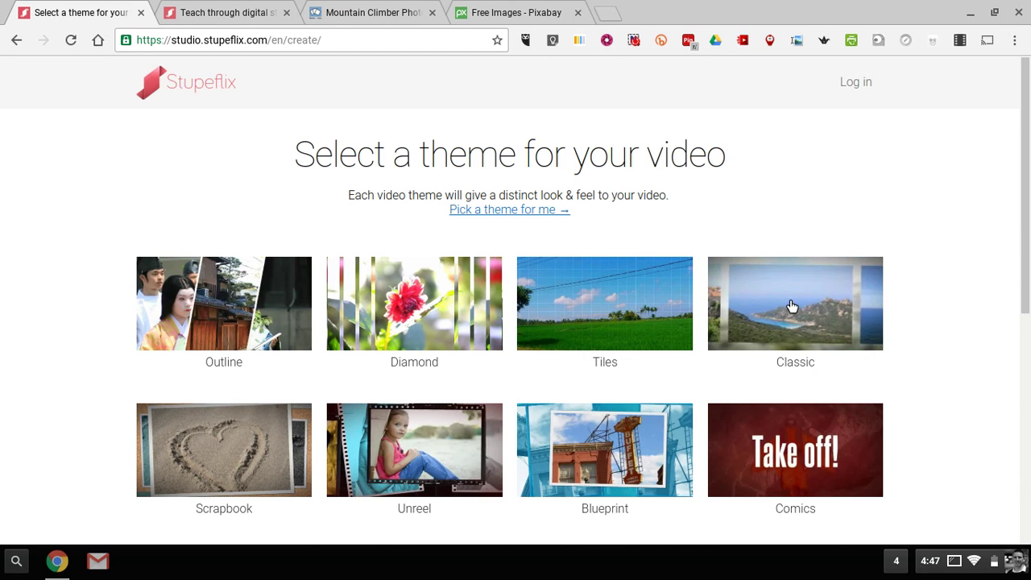
left_click(792, 306)
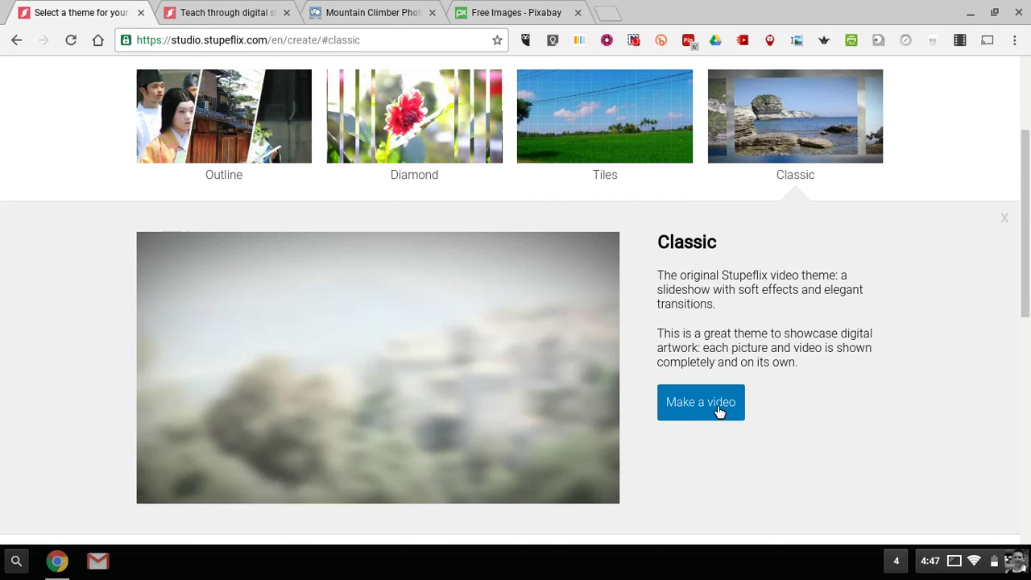
left_click(713, 405)
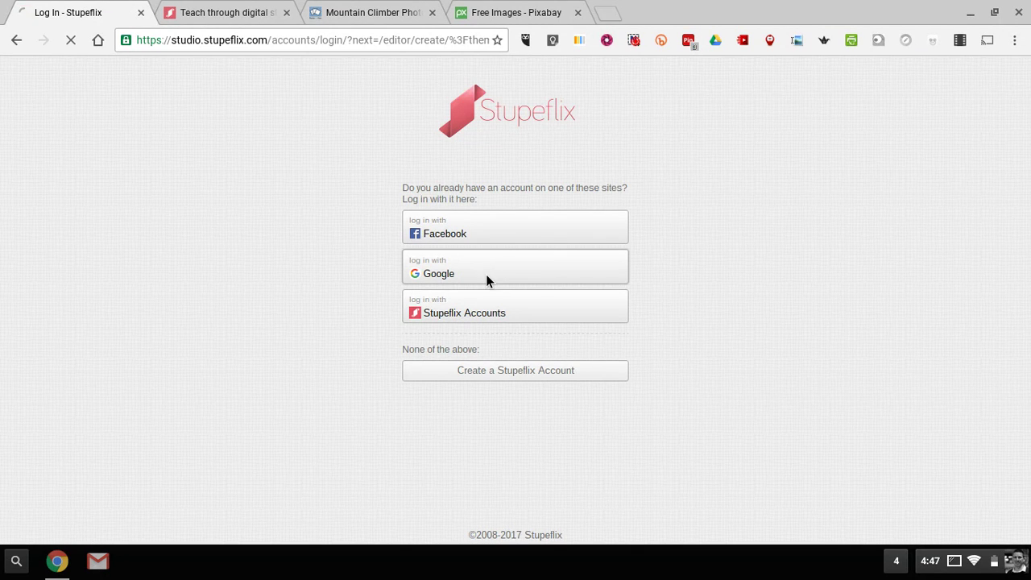
left_click(487, 277)
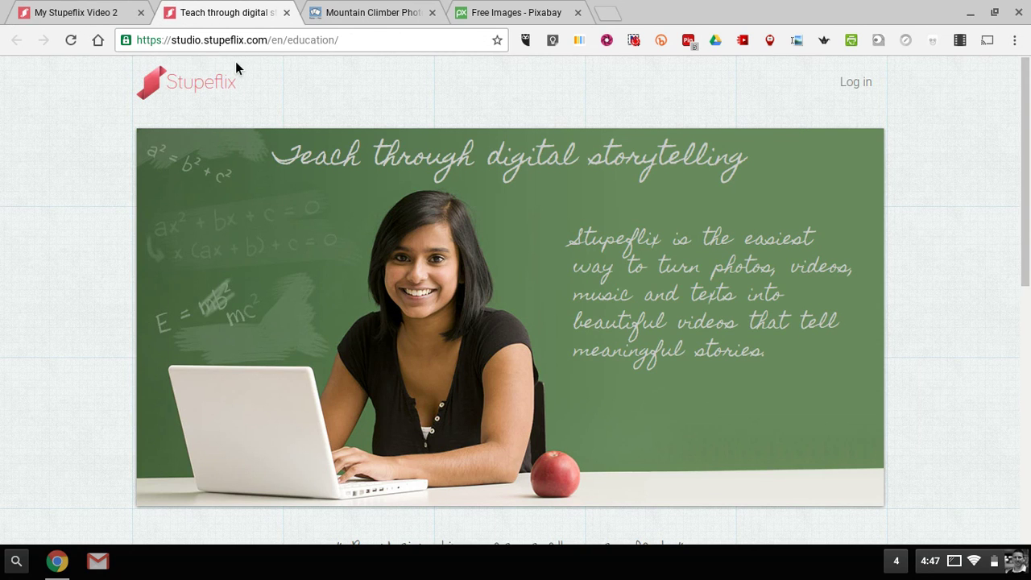
Title the new project 'Book Trailer for Snow In the Kingdom' and bring up the add-content menu.
left_click(121, 13)
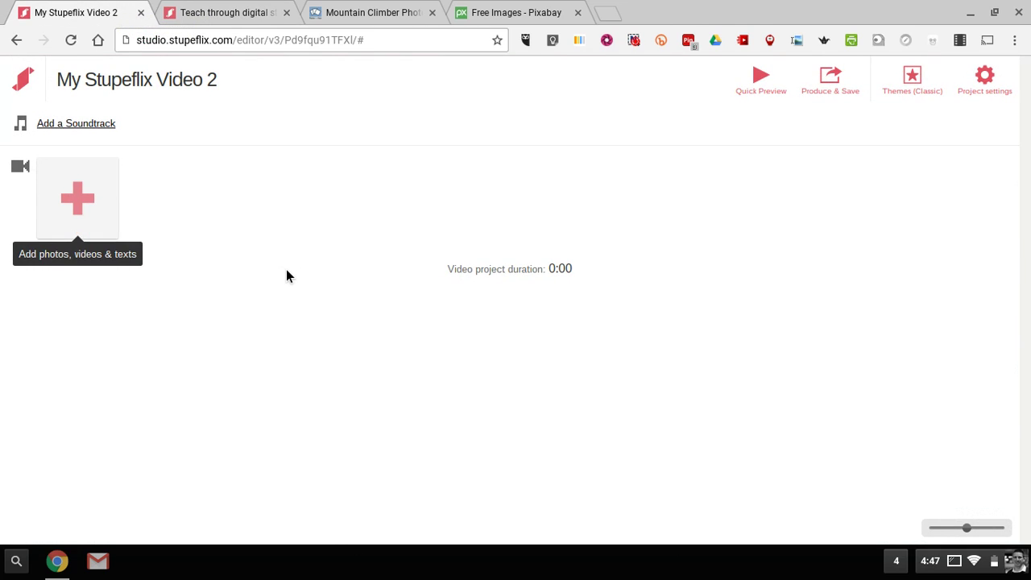
left_click(147, 88)
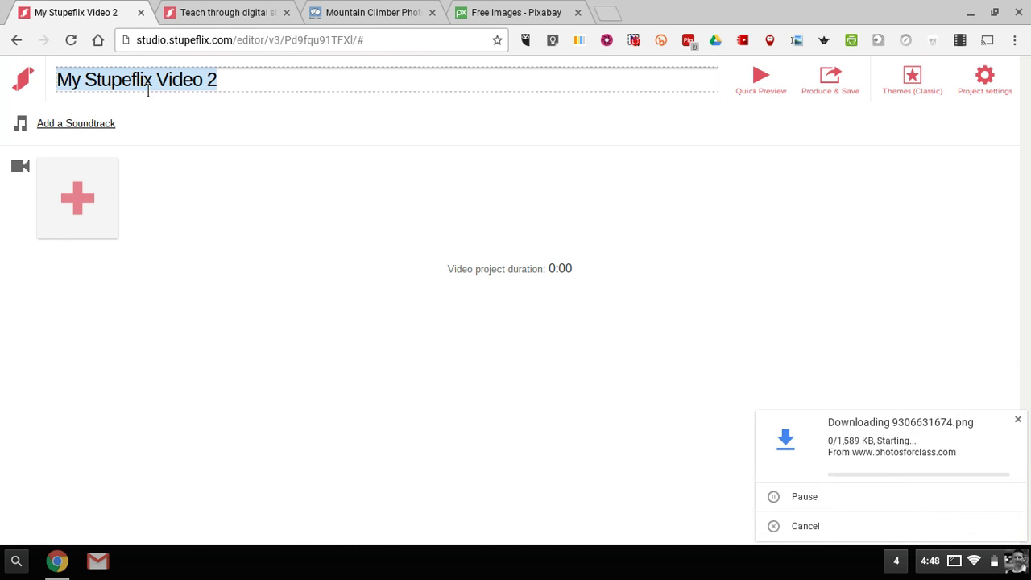
type("Book Tra")
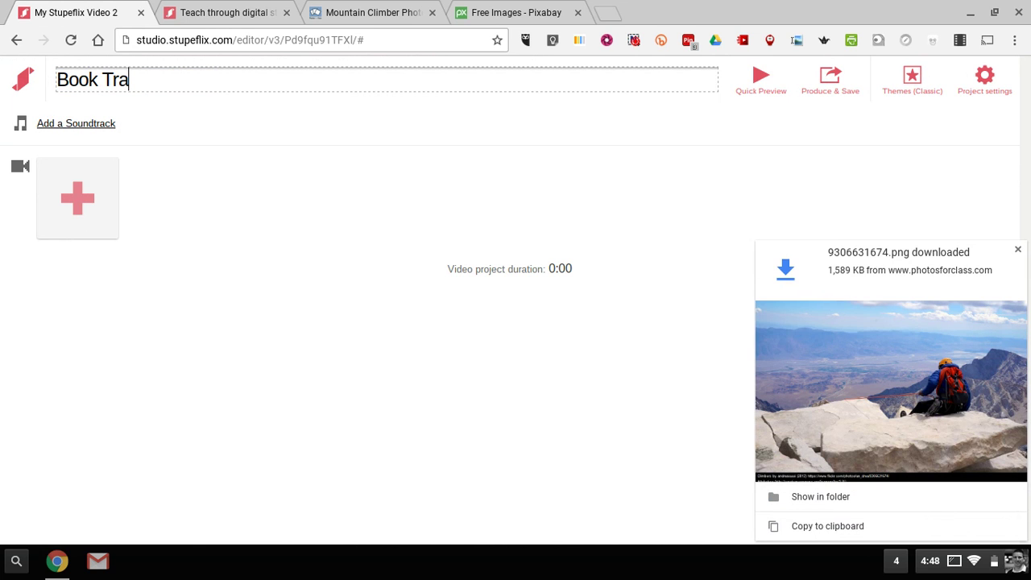
type("iler for S")
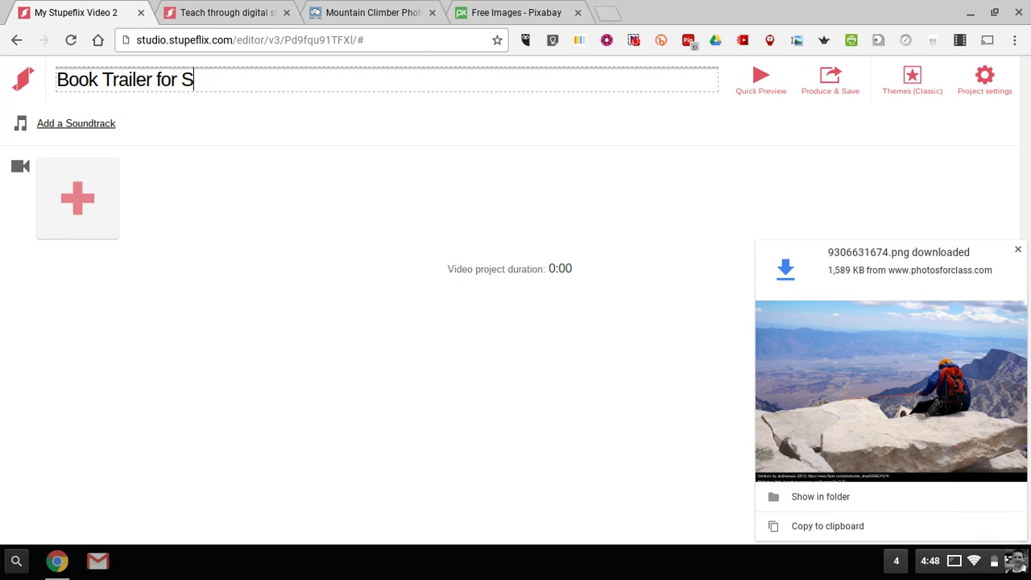
type("now In the Kingdom")
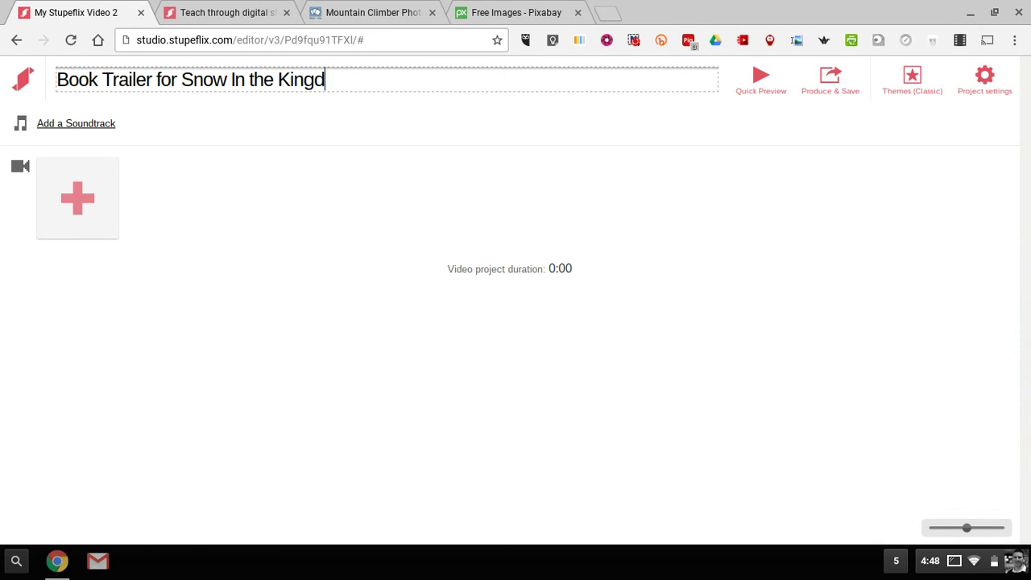
left_click(88, 212)
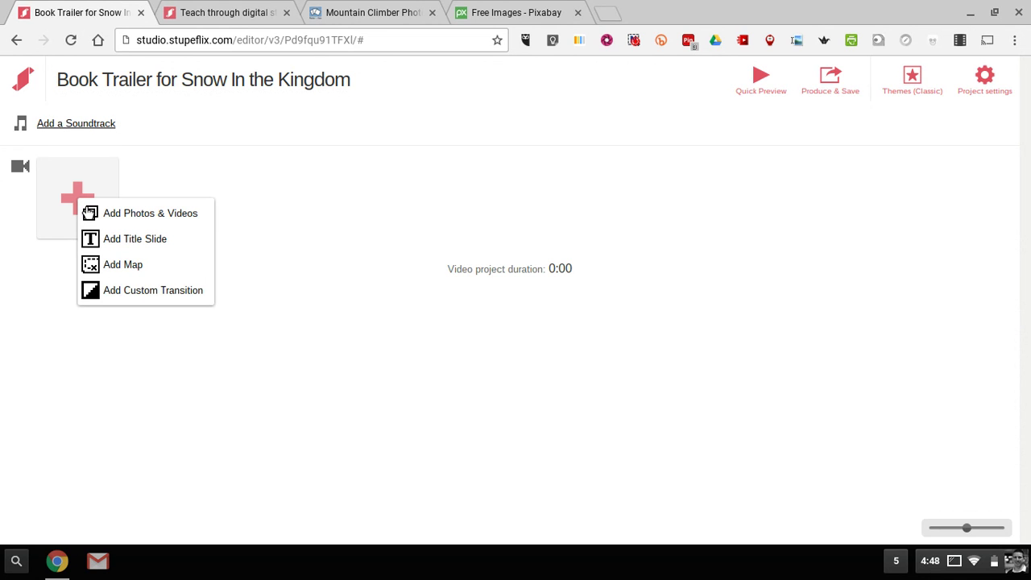
Upload the five newest Downloads PNGs, including 7318567026.png, 1195682268.png and 22789414.png, as photos.
left_click(139, 214)
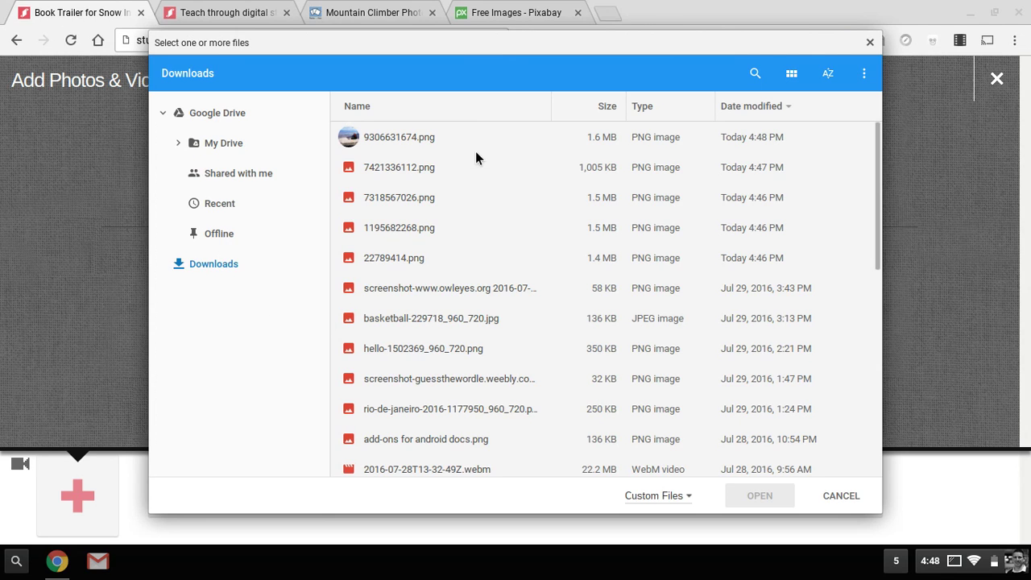
left_click(419, 137)
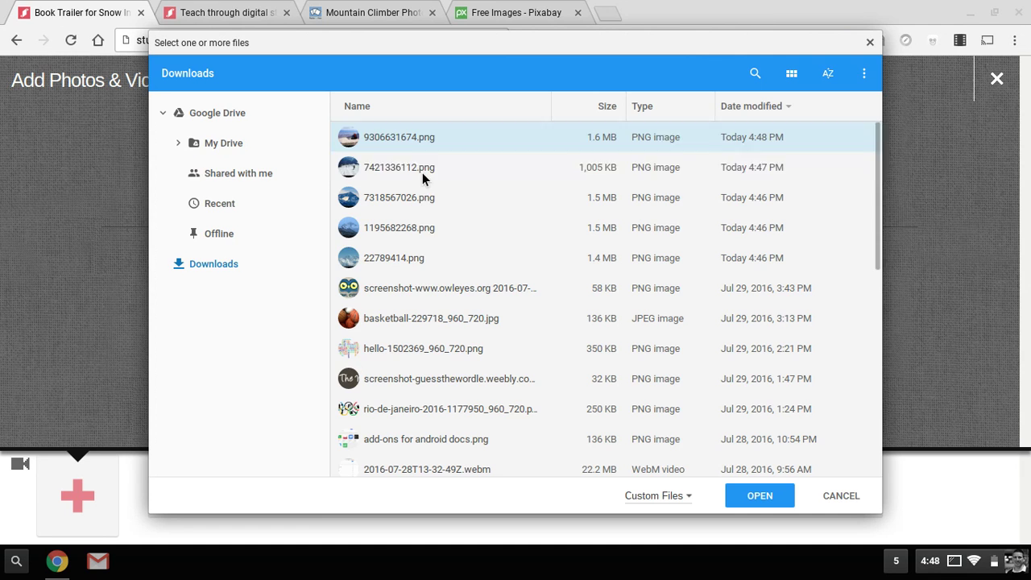
right_click(421, 171)
left_click(413, 143)
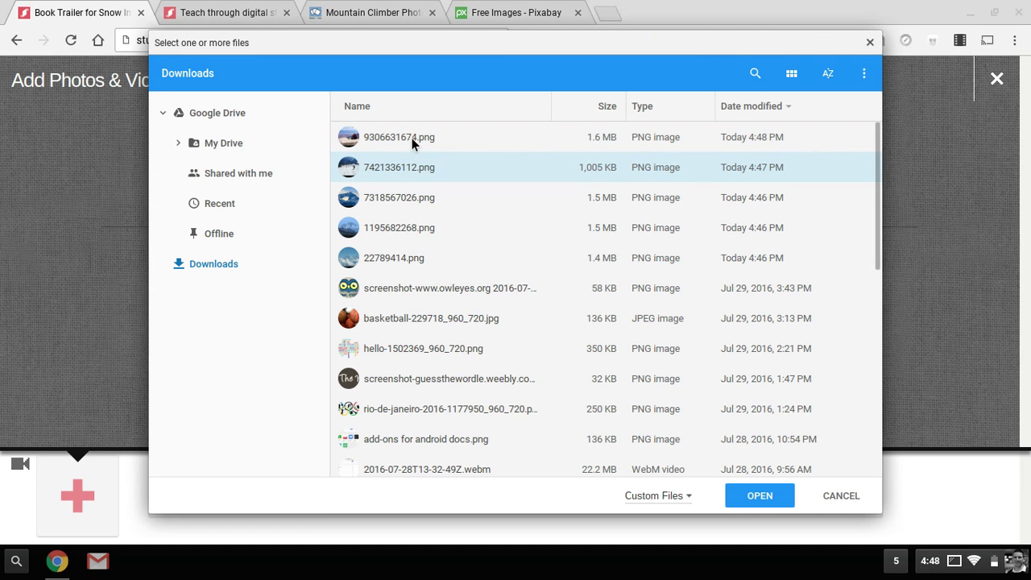
left_click(414, 149)
left_click(414, 173, "ctrl")
left_click(410, 201, "ctrl")
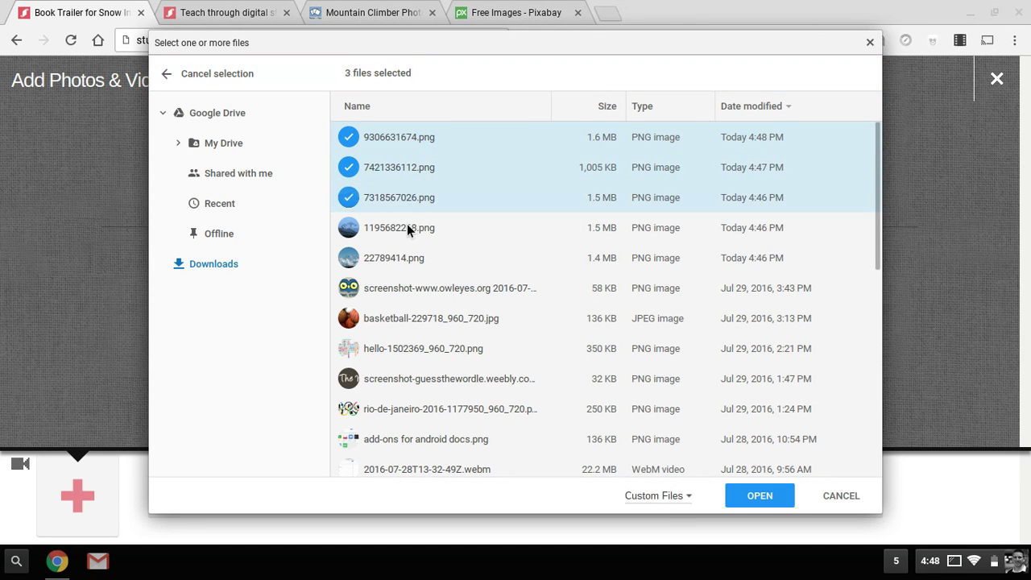
left_click(408, 229, "ctrl")
left_click(411, 259, "ctrl")
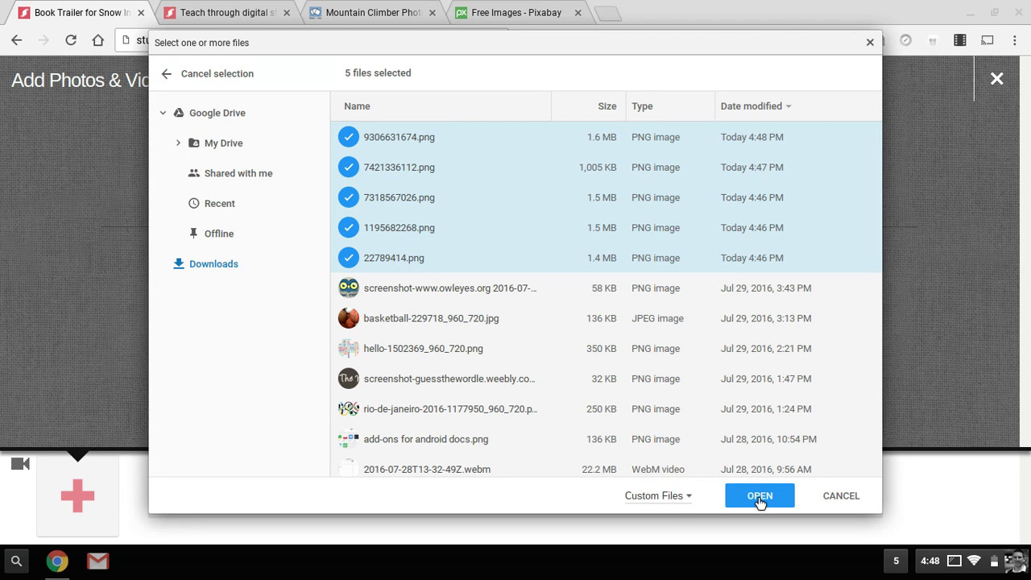
left_click(759, 502)
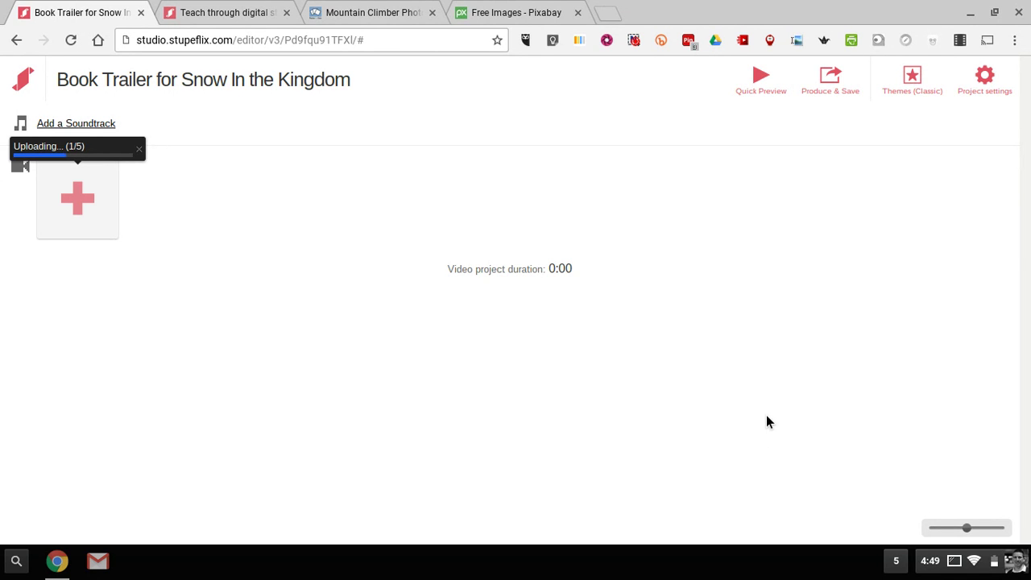
Confirm the upload and drag the Everest north-face photo to the first slot.
left_click(635, 40)
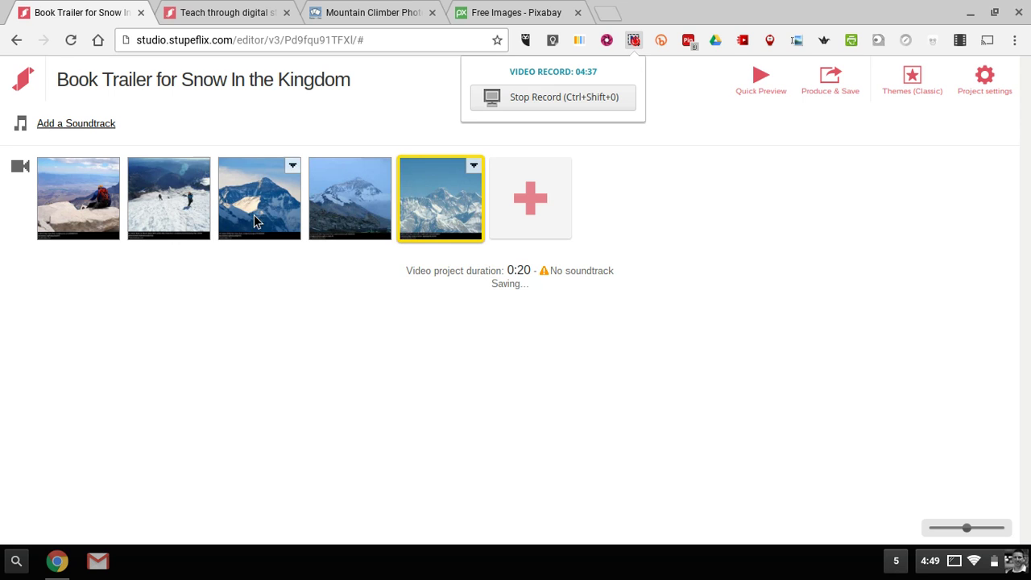
left_click_drag(253, 214, 71, 201)
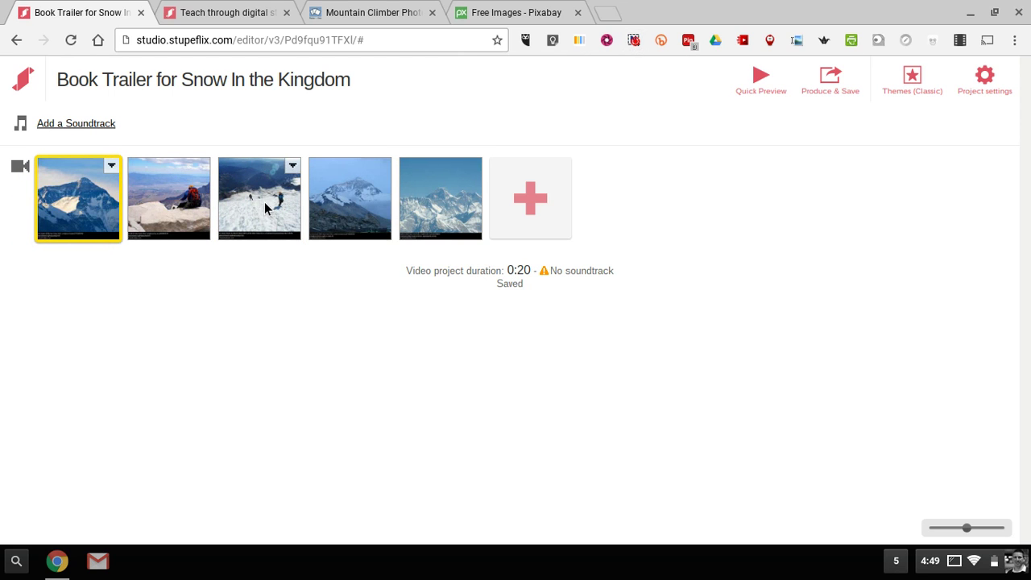
Move the snowy climbers photo toward the end and delete the climber-on-rock slide.
left_click_drag(264, 201, 489, 200)
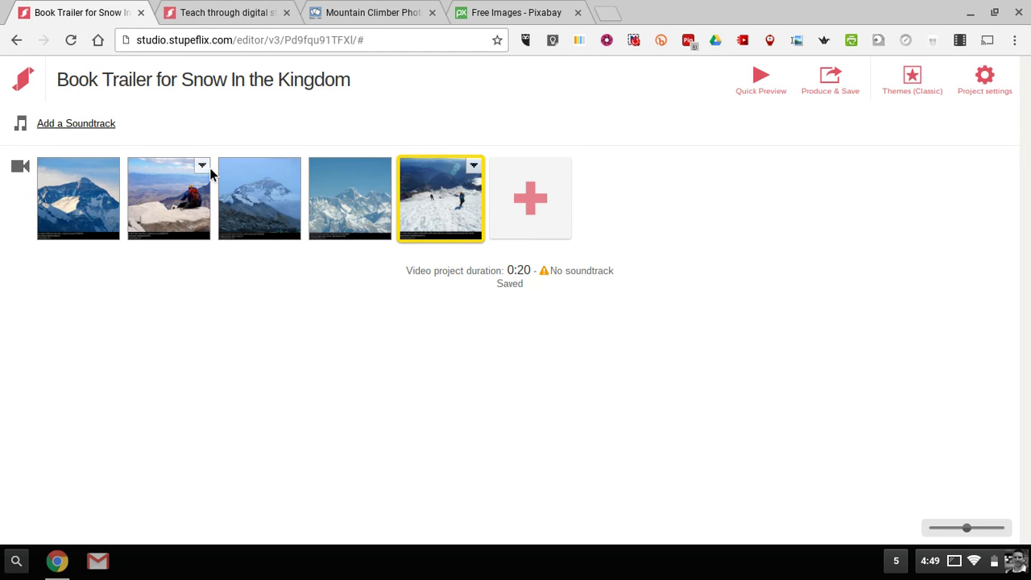
left_click(205, 168)
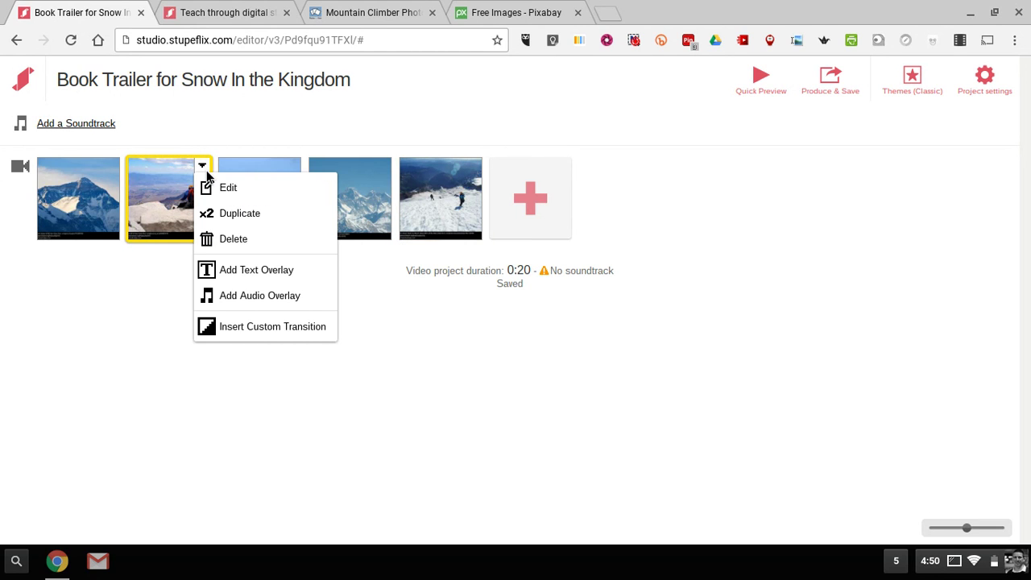
left_click(242, 238)
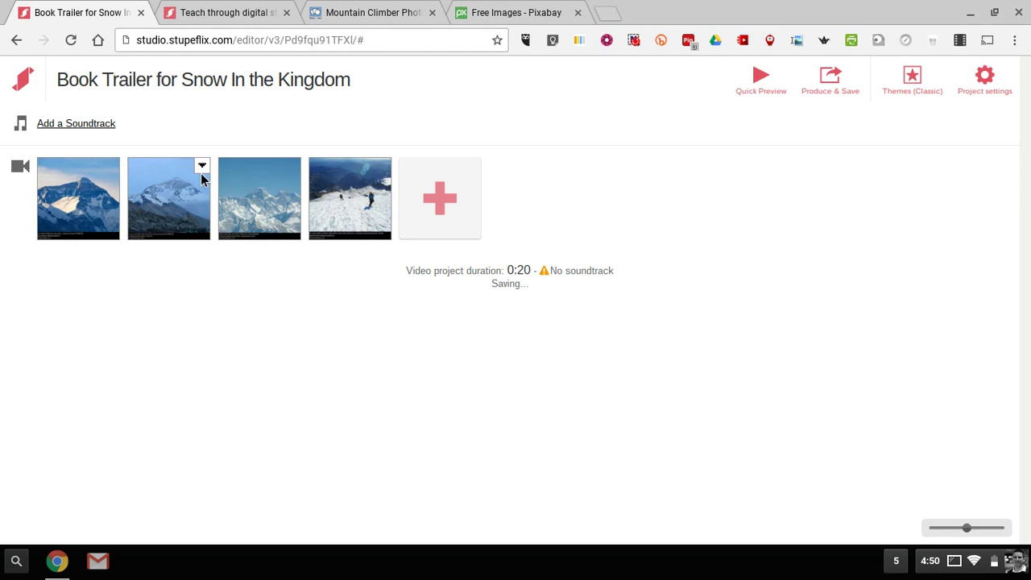
left_click(202, 168)
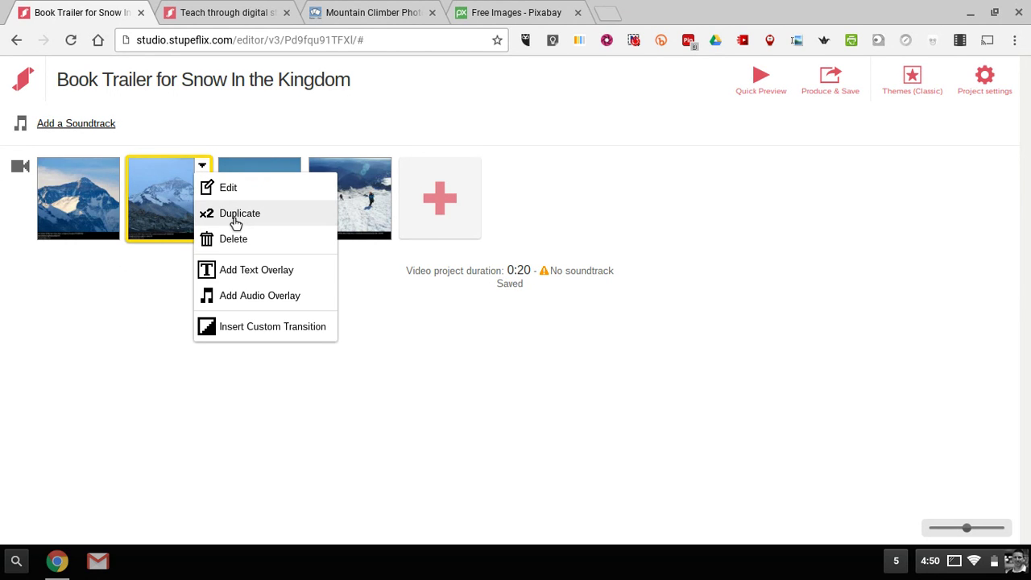
left_click(381, 332)
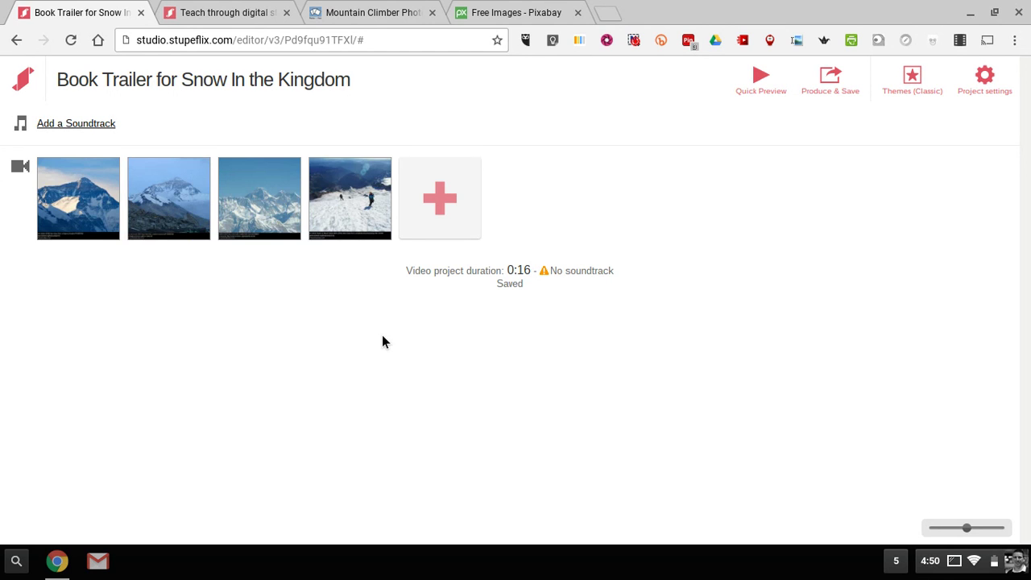
Add a title slide reading 'Snow In the Kingdom' with a custom 5-second duration.
left_click(444, 206)
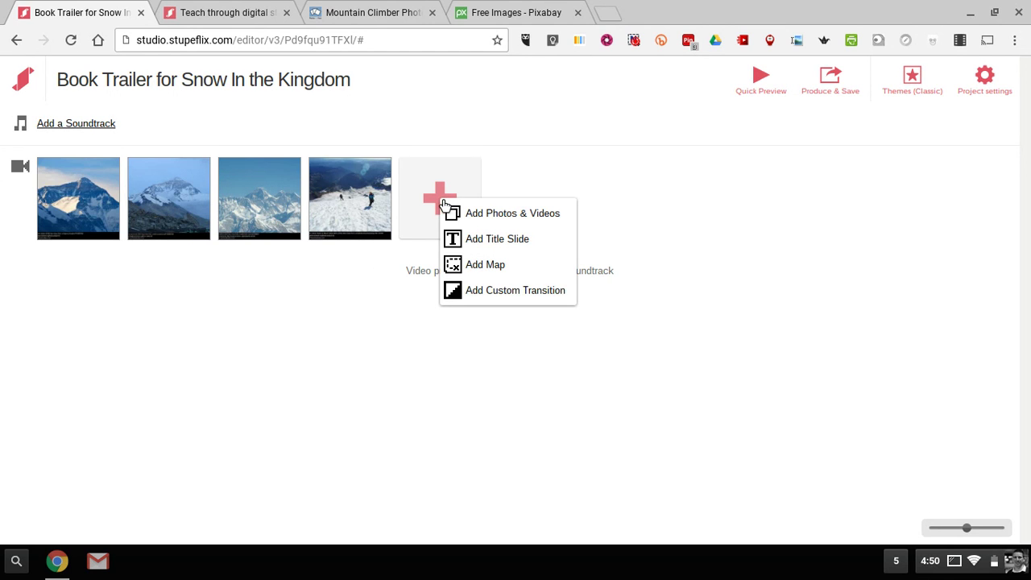
left_click(522, 243)
type("S")
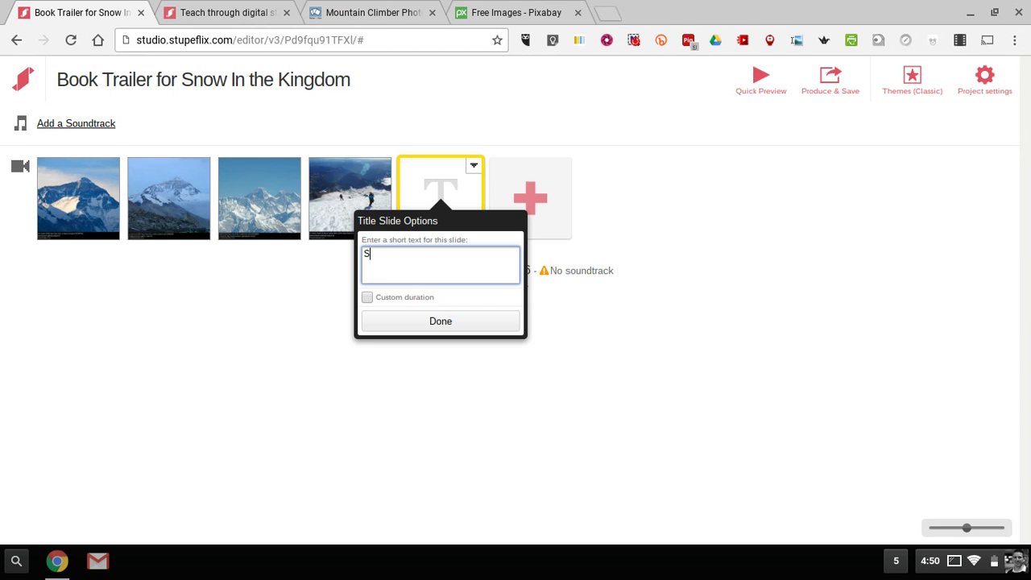
type("now In the Kingdom")
left_click(367, 297)
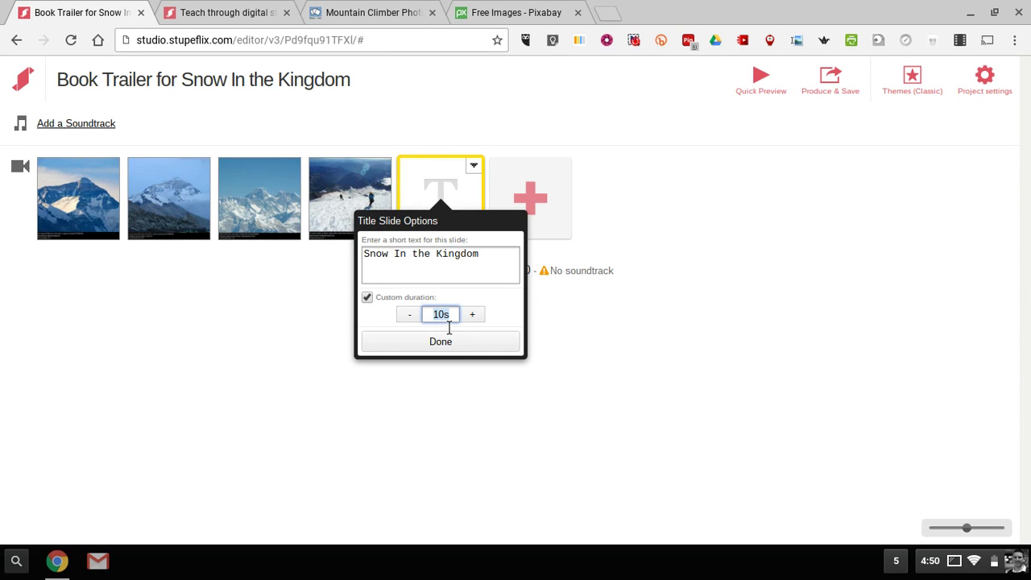
type("5s")
left_click(454, 347)
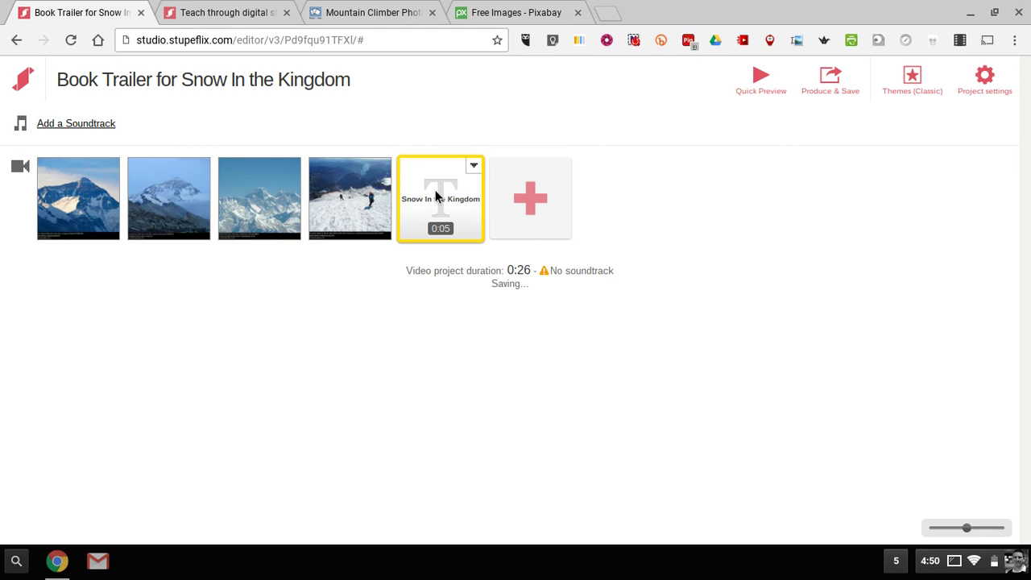
Drag the title slide to the very start of the video.
left_click_drag(436, 192, 78, 175)
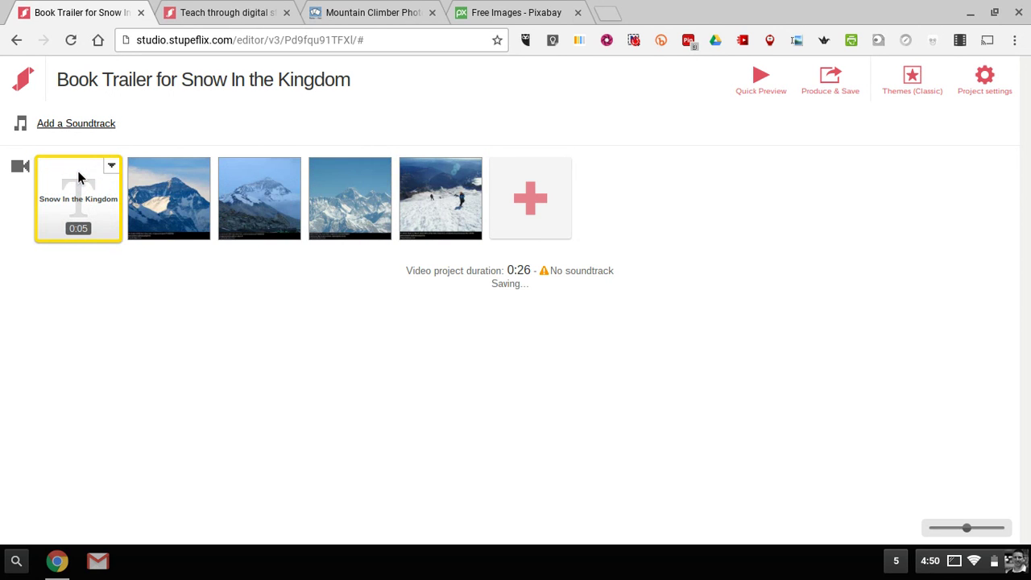
left_click(530, 211)
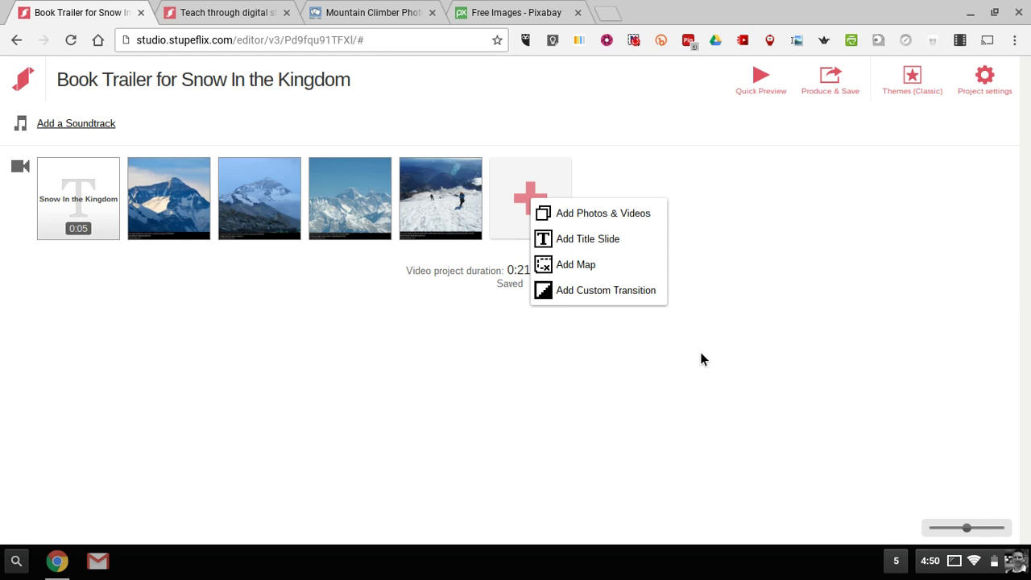
left_click(754, 359)
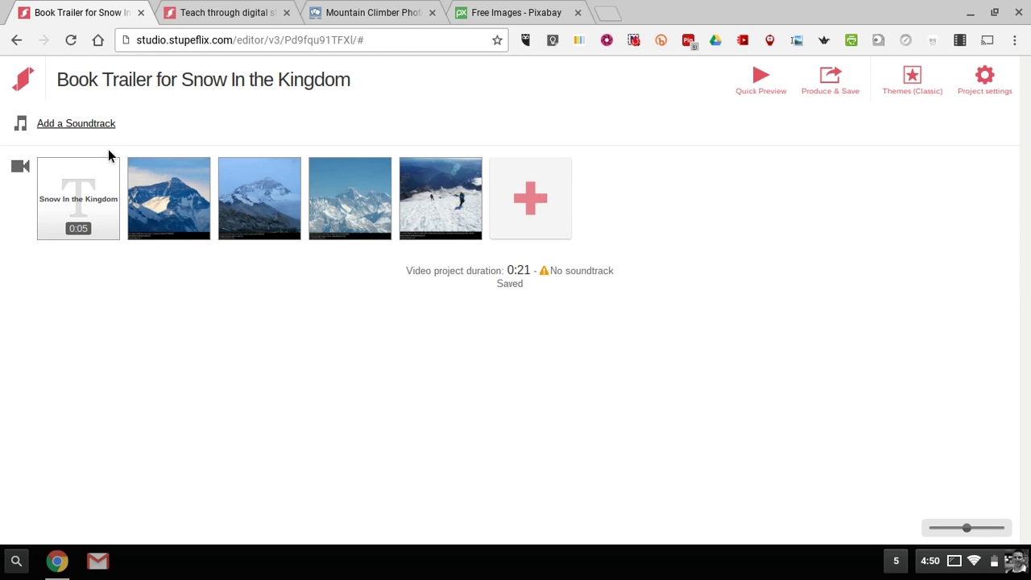
left_click(202, 167)
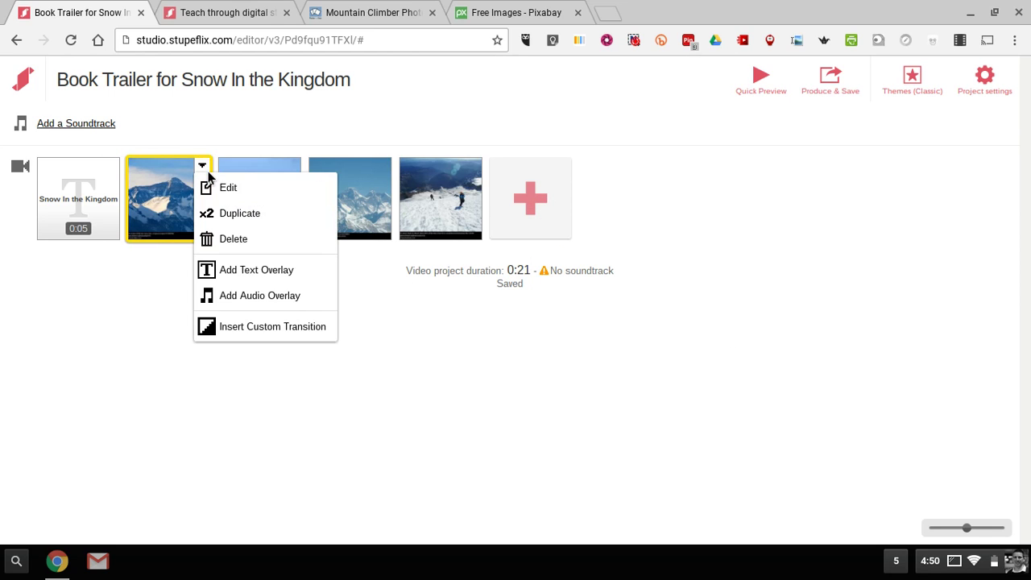
Add the text overlay 'This story is about a man climbing Mt. Everest in 1988' to the first Everest slide.
left_click(246, 271)
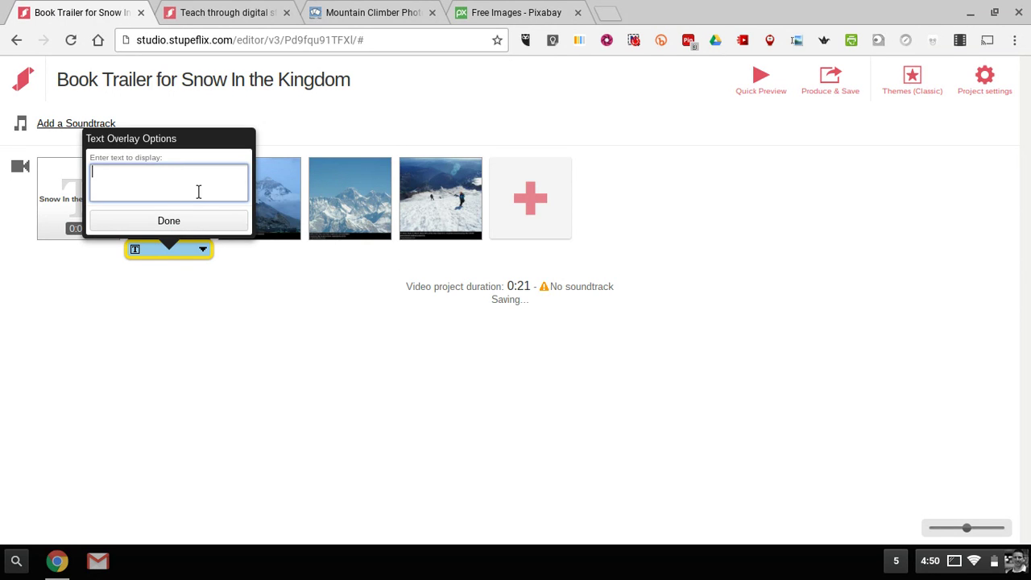
type("This story is aboiut")
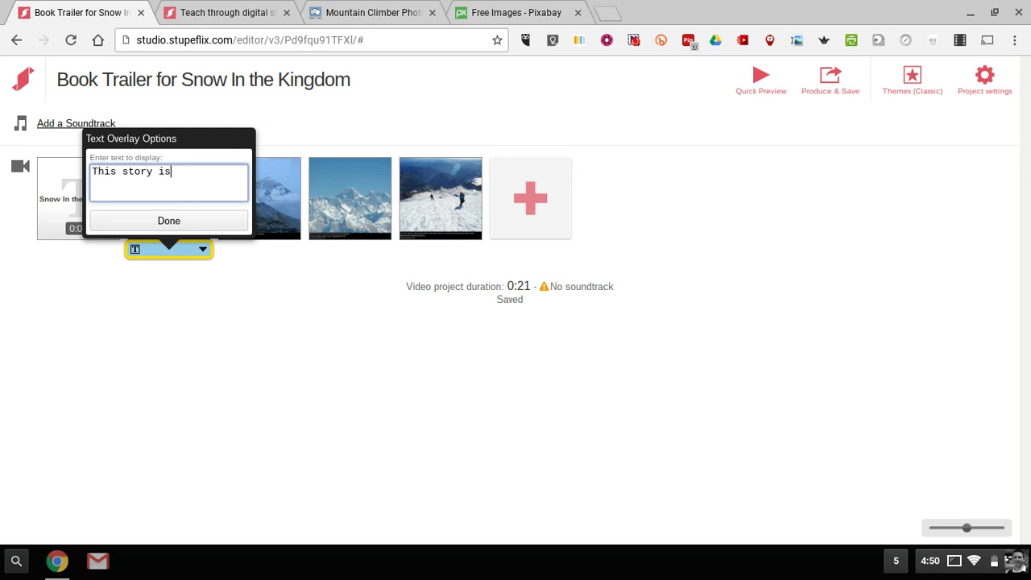
key("BackSpace")
key("BackSpace")
key("BackSpace")
key("BackSpace")
type("out a")
key("BackSpace")
key("BackSpace")
key("BackSpace")
key("BackSpace")
key("BackSpace")
key("BackSpace")
type("ut a man climbing ")
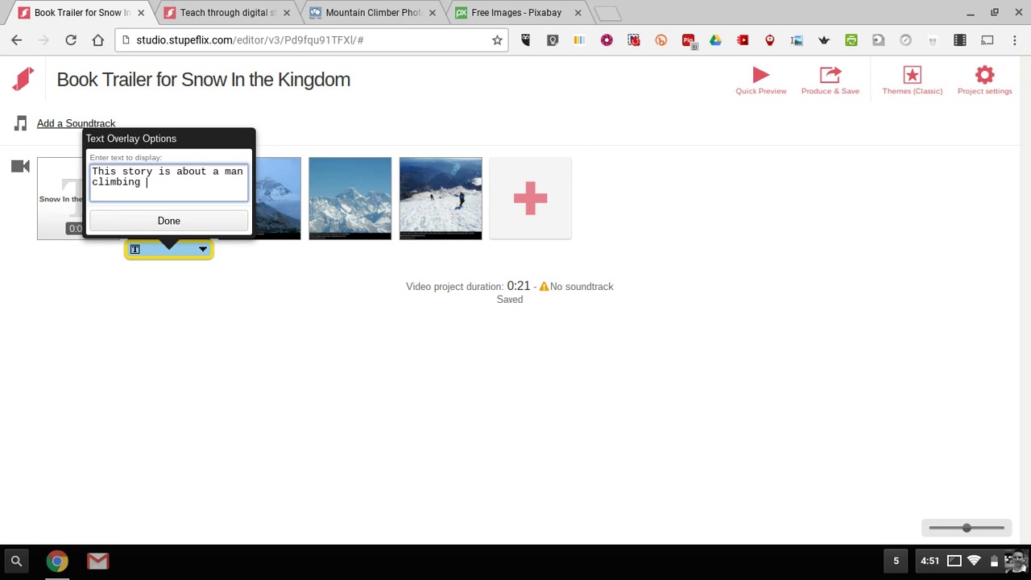
type("Mt. Everest in 1988.")
left_click(164, 226)
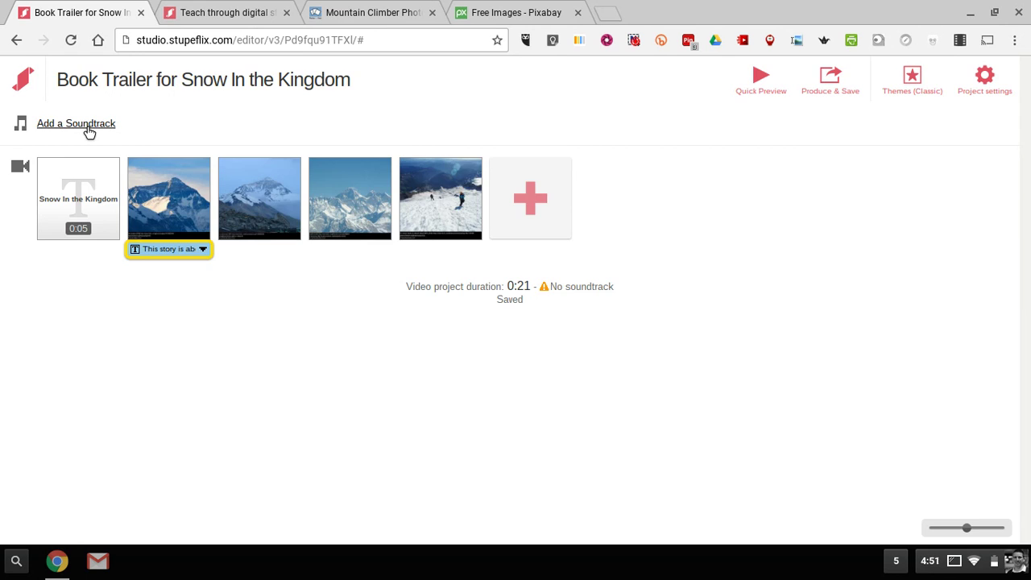
Add the Stand Tall track from the audio library as the video's soundtrack.
left_click(89, 125)
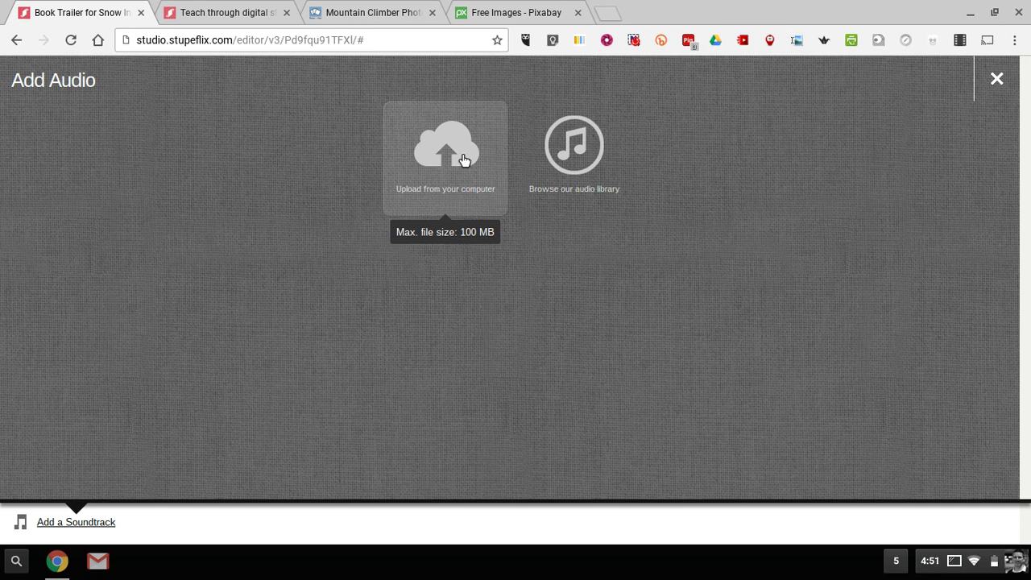
left_click(593, 146)
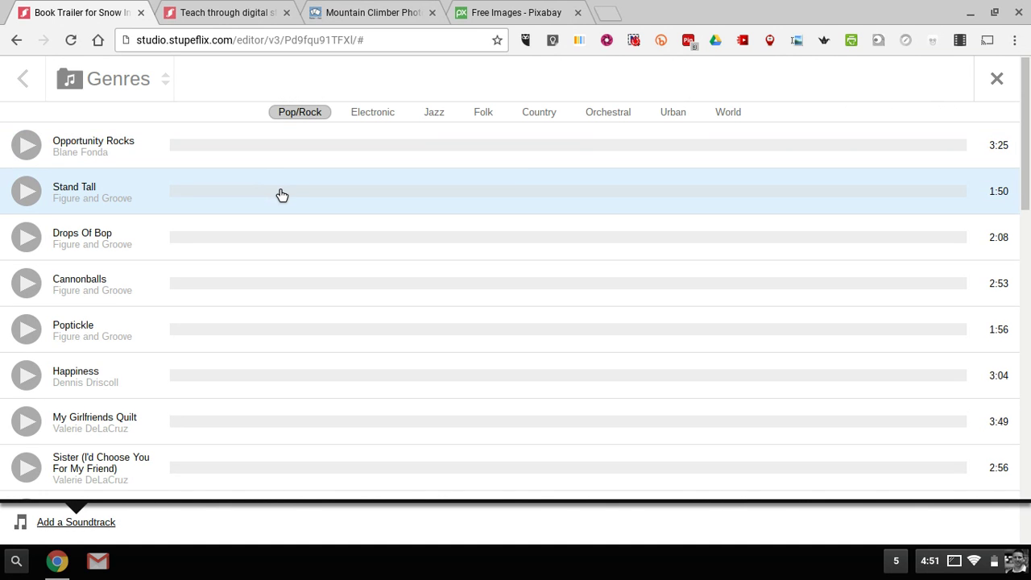
left_click(509, 164)
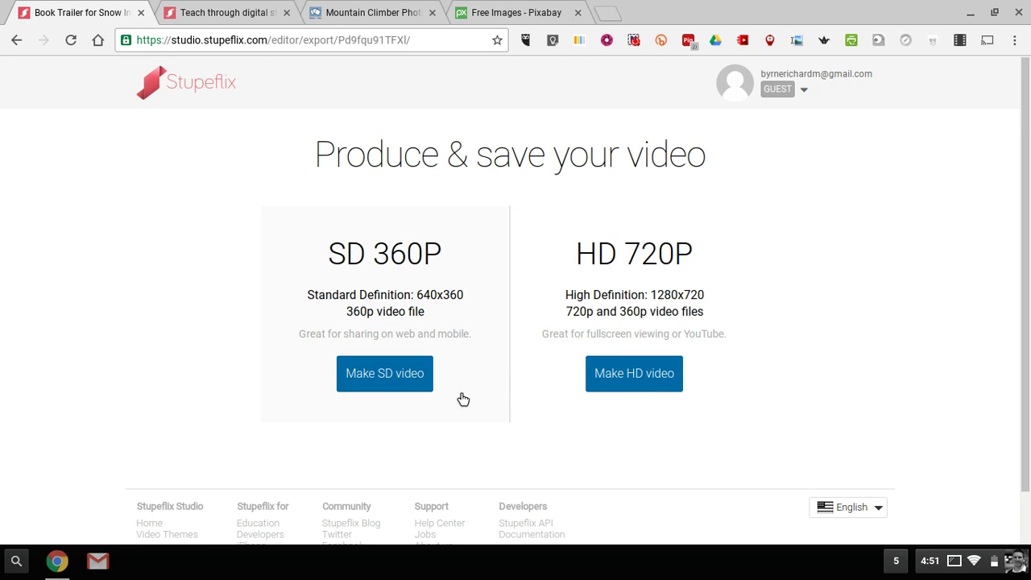
Produce the video as an SD 360P file and return to the mountain climber photo results.
left_click(419, 393)
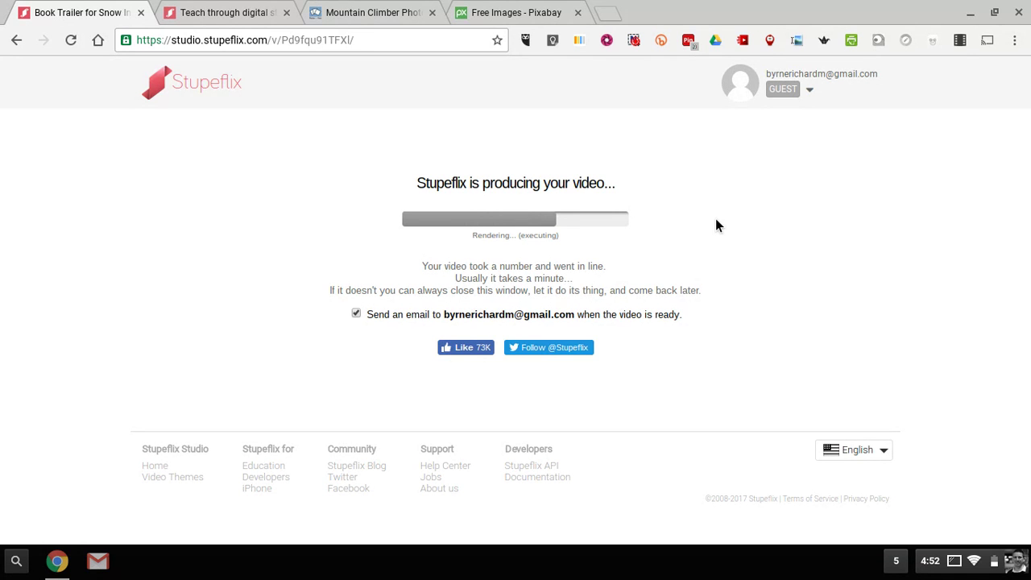
left_click(407, 18)
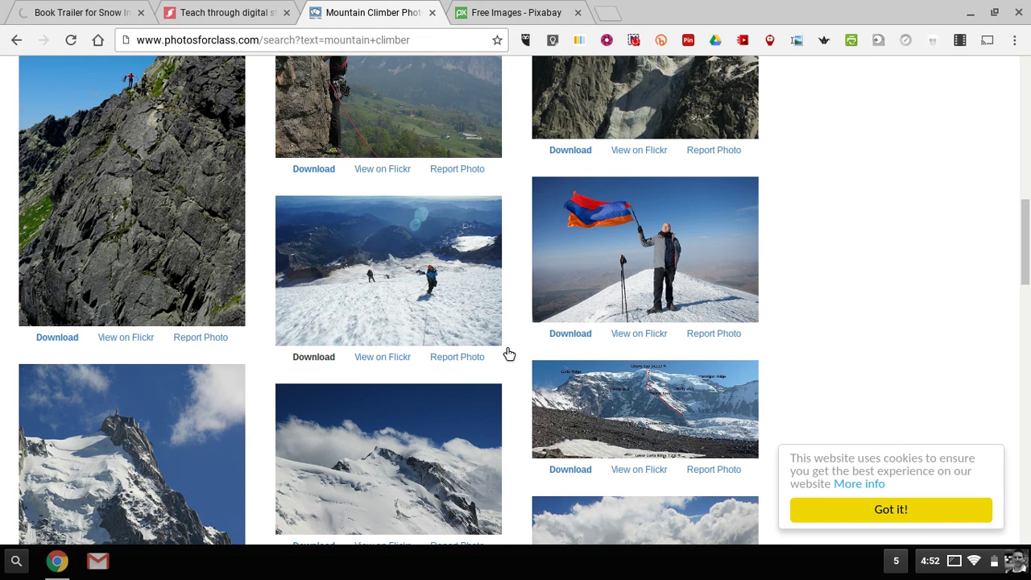
Search Pixabay for 'everest' images.
scroll(504, 362, "up", 15)
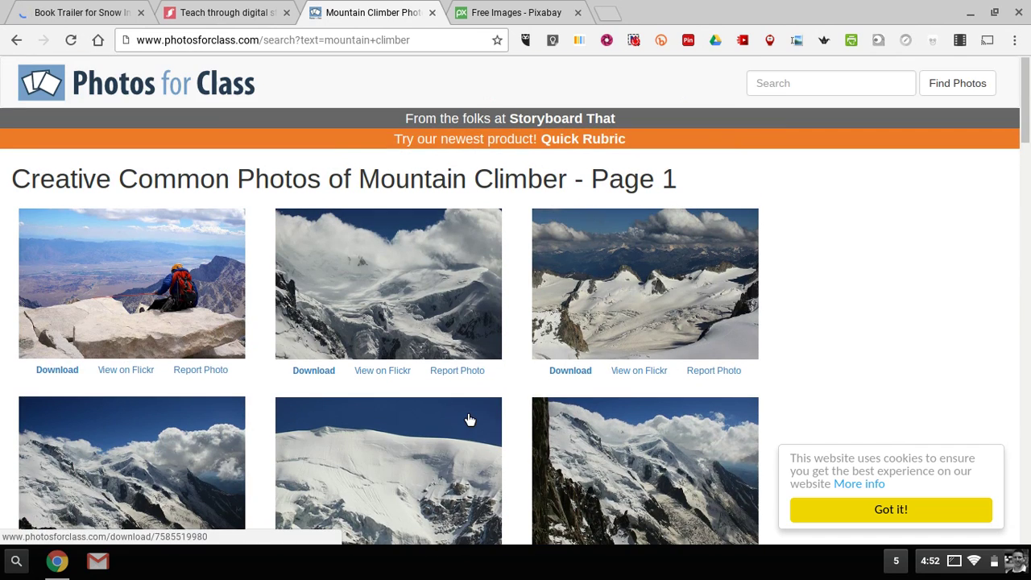
left_click(526, 12)
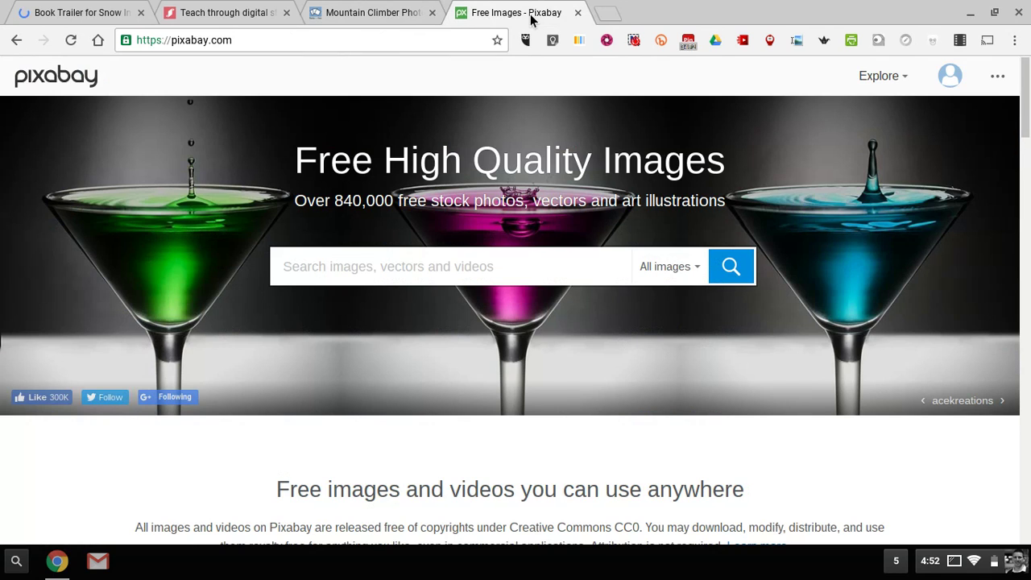
left_click(383, 277)
type("eves")
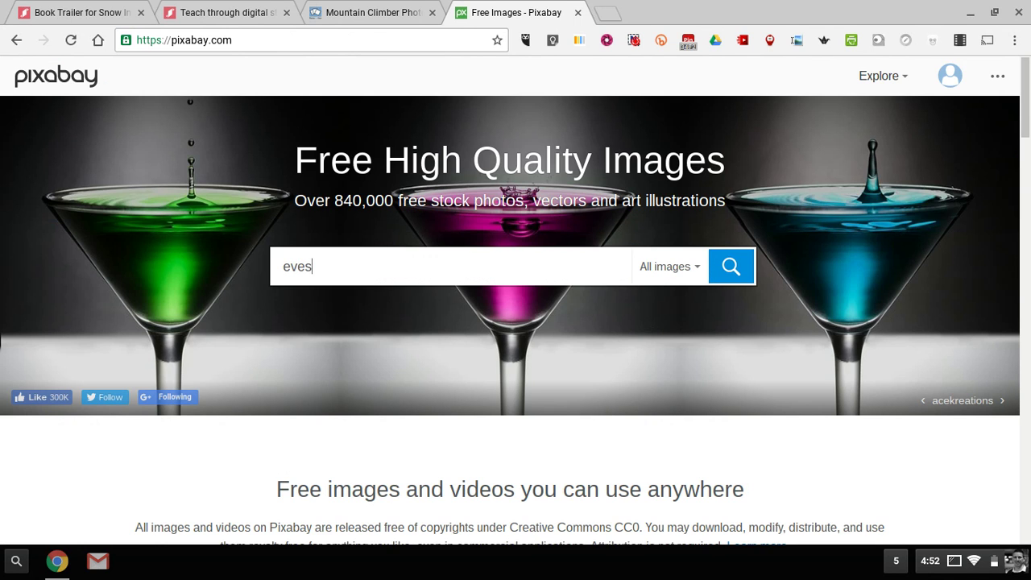
key("BackSpace")
type("rest")
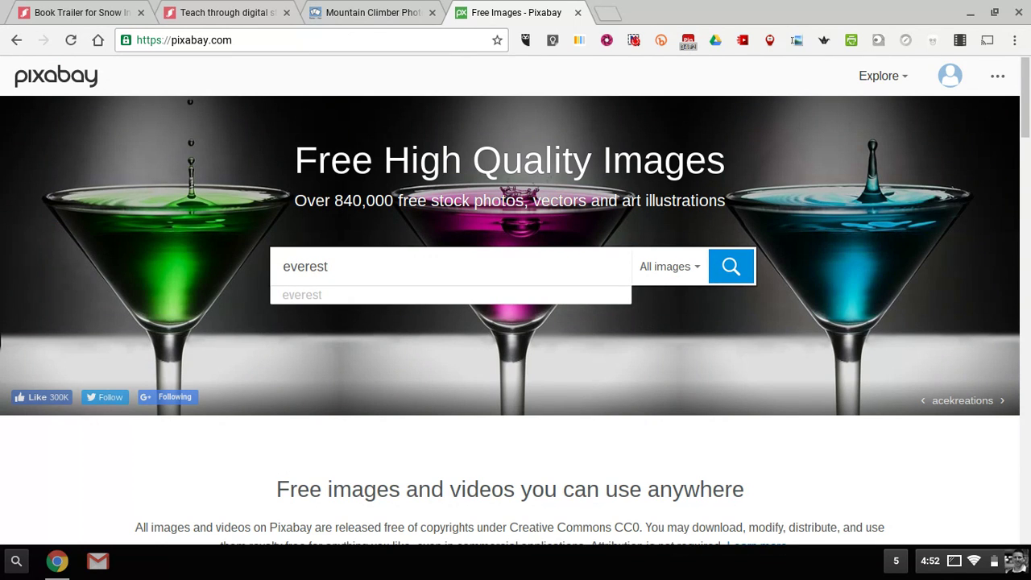
key("Return")
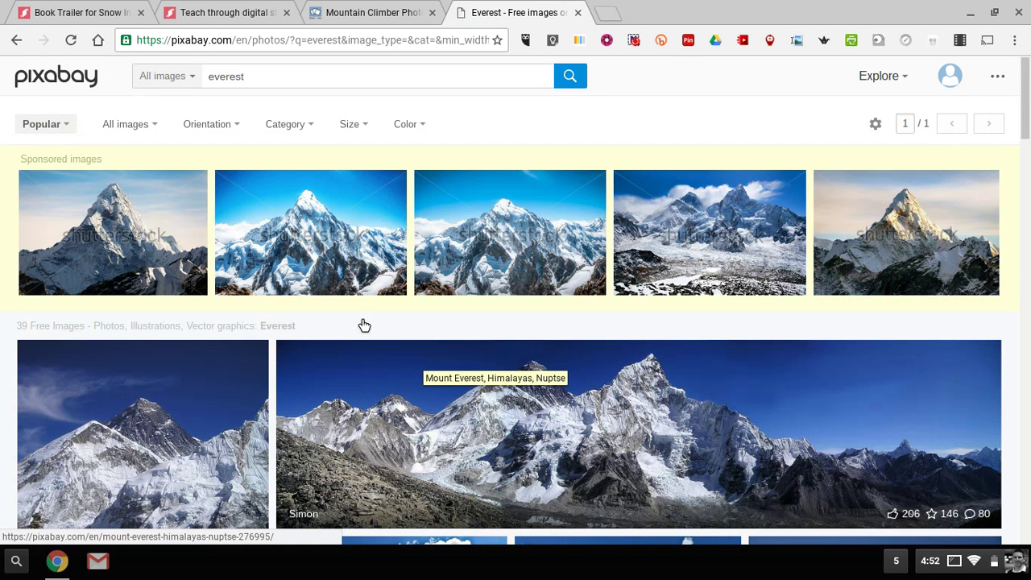
Open the first Mount Everest photo's free download sizes, then return to the finished book trailer.
scroll(364, 324, "down", 1)
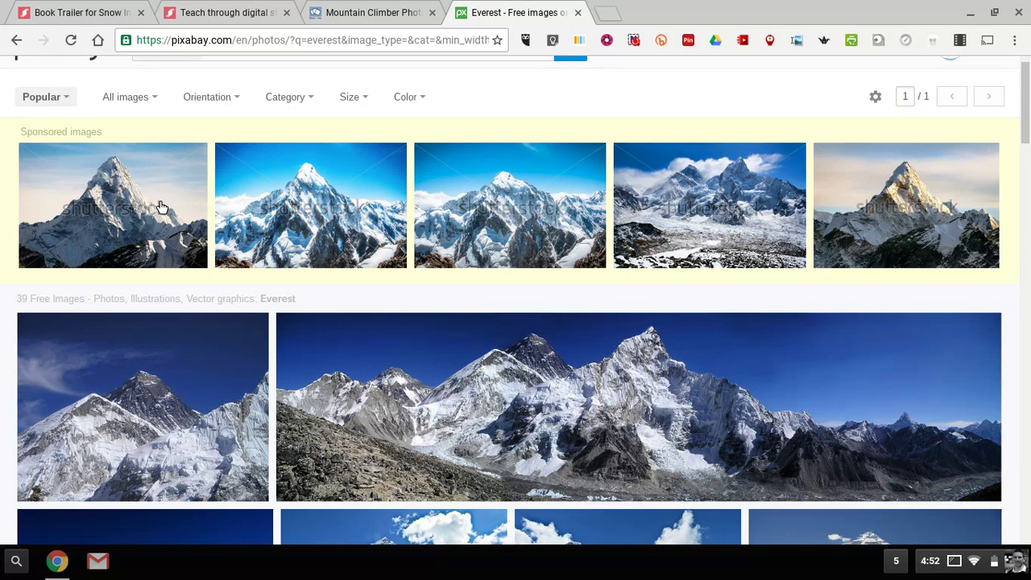
scroll(311, 299, "down", 1)
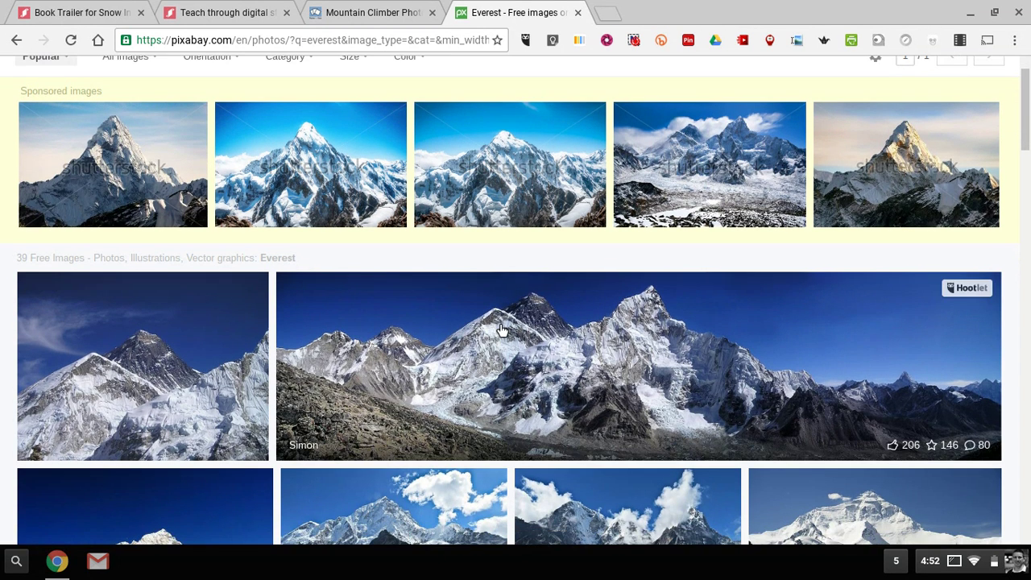
scroll(306, 341, "down", 1)
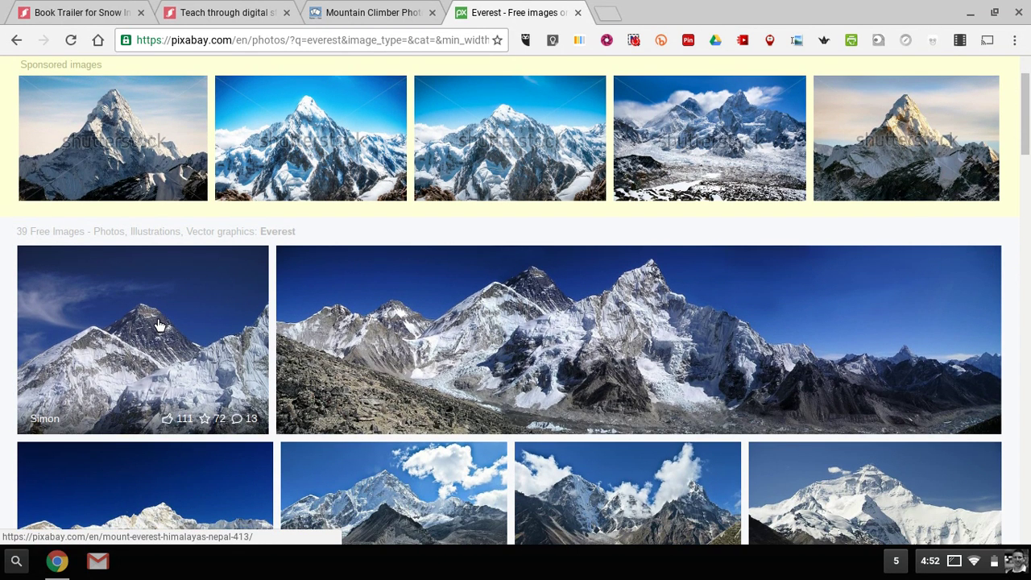
left_click(156, 324)
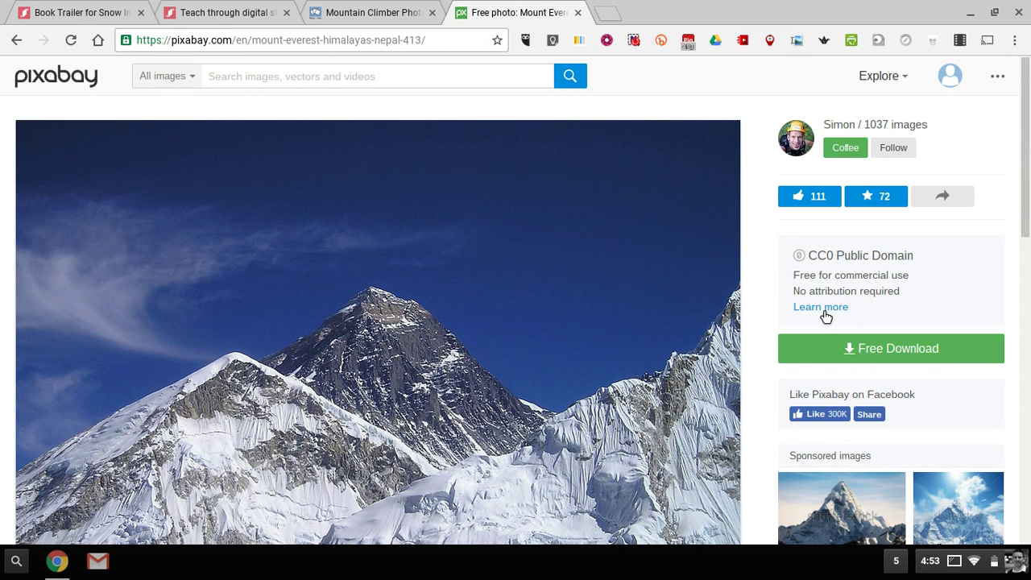
left_click(867, 359)
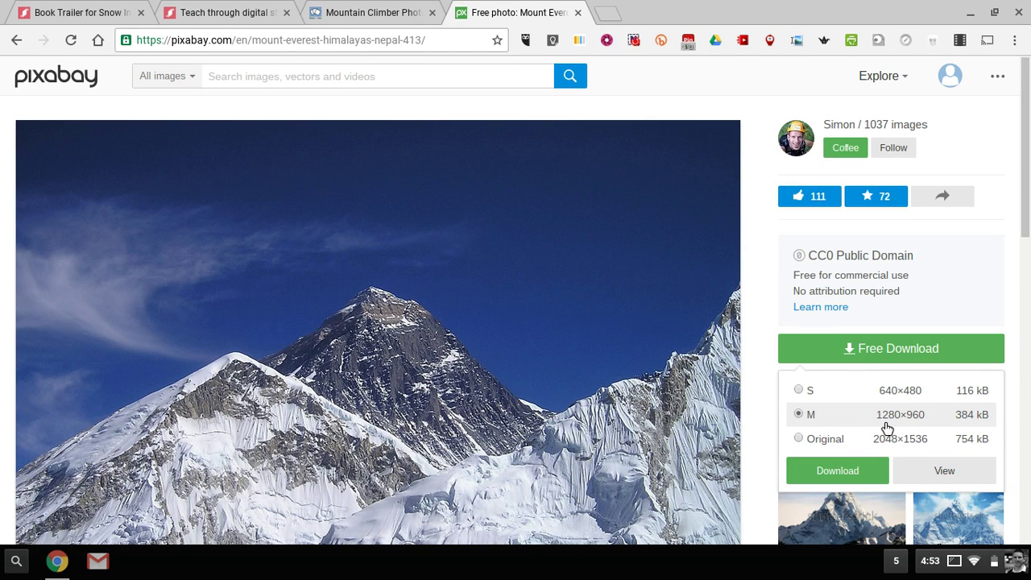
left_click(95, 15)
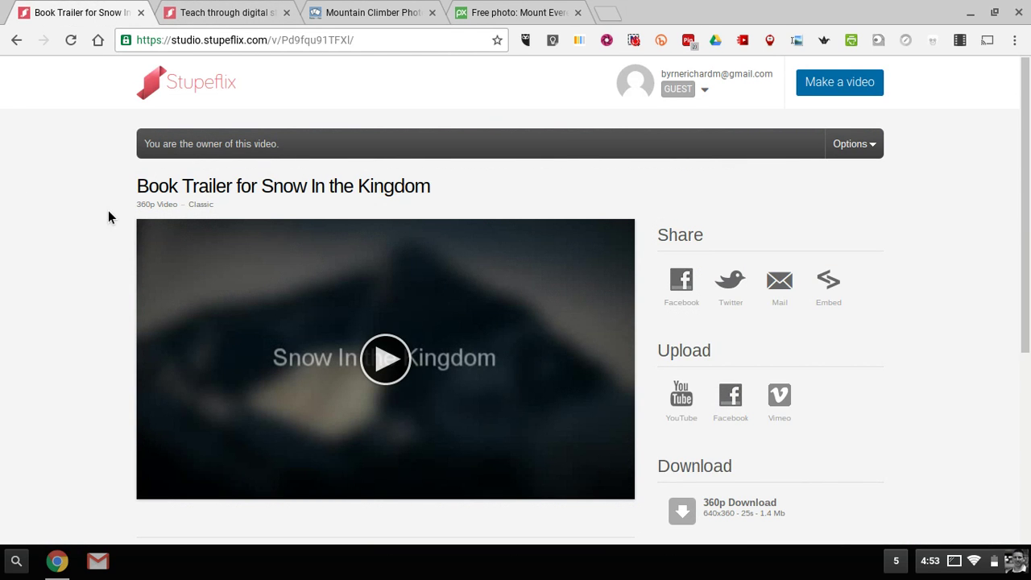
scroll(109, 212, "down", 2)
scroll(913, 328, "down", 2)
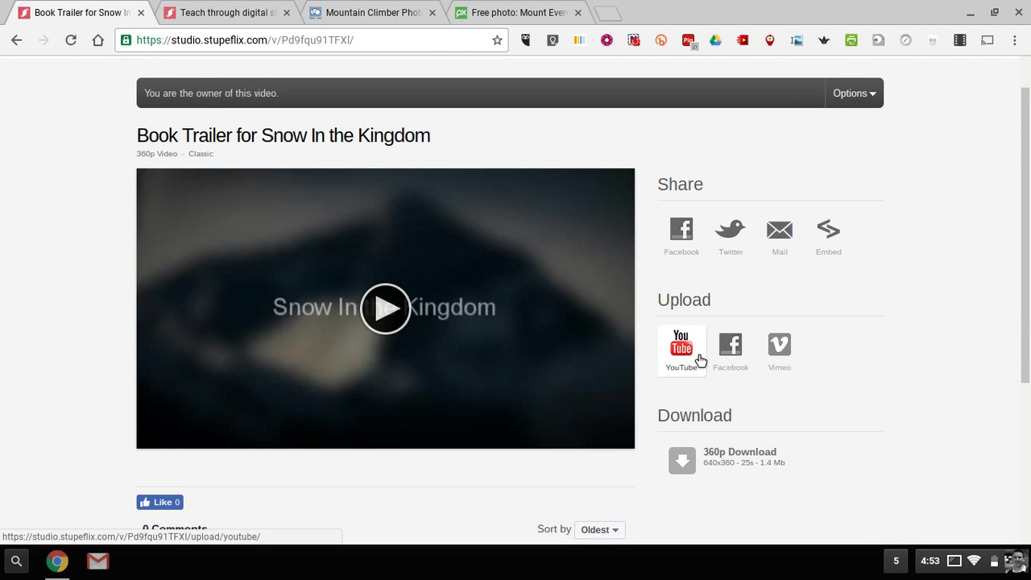
scroll(725, 355, "down", 3)
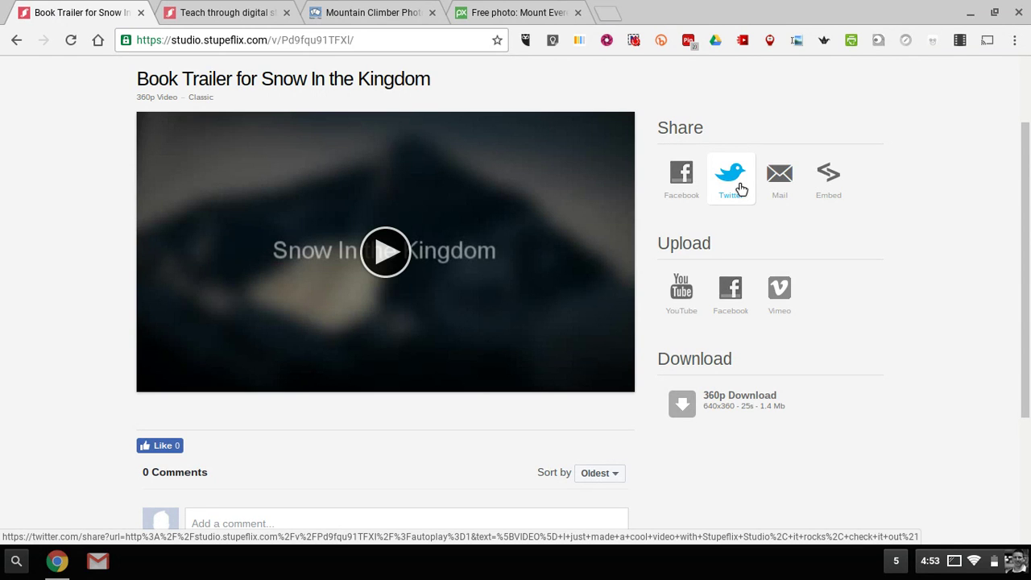
left_click(424, 41)
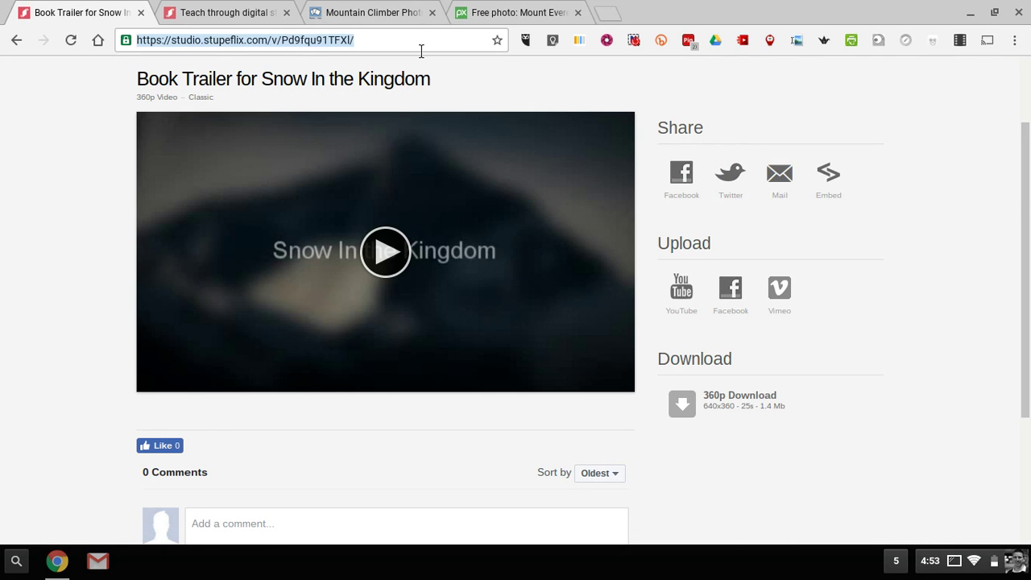
Go to spark.adobe.com, close the extra tab, and sign in with Google to reach My Projects.
type("adobe")
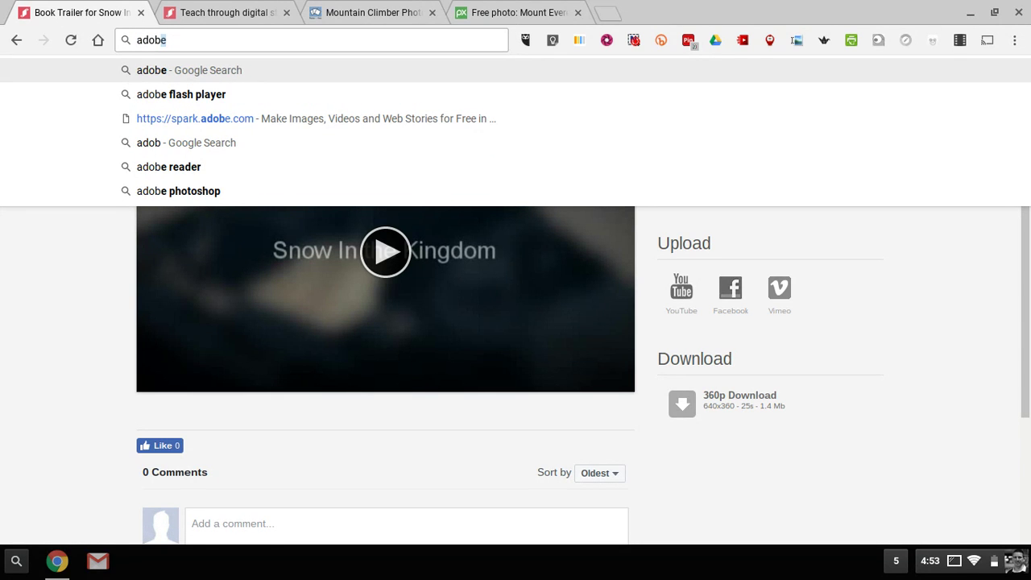
key("BackSpace")
key("BackSpace")
key("BackSpace")
key("BackSpace")
key("BackSpace")
type("spar")
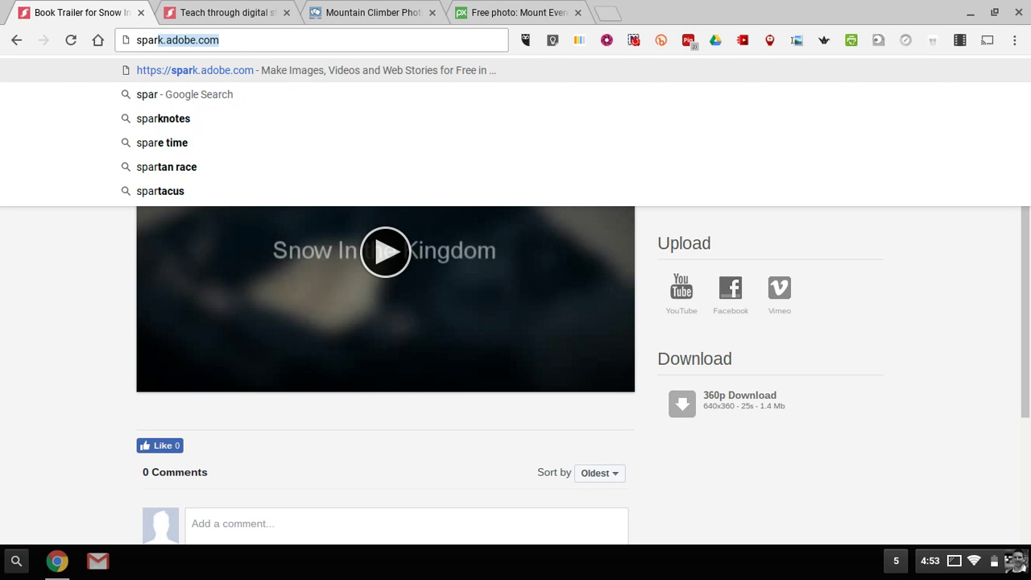
type("'")
key("BackSpace")
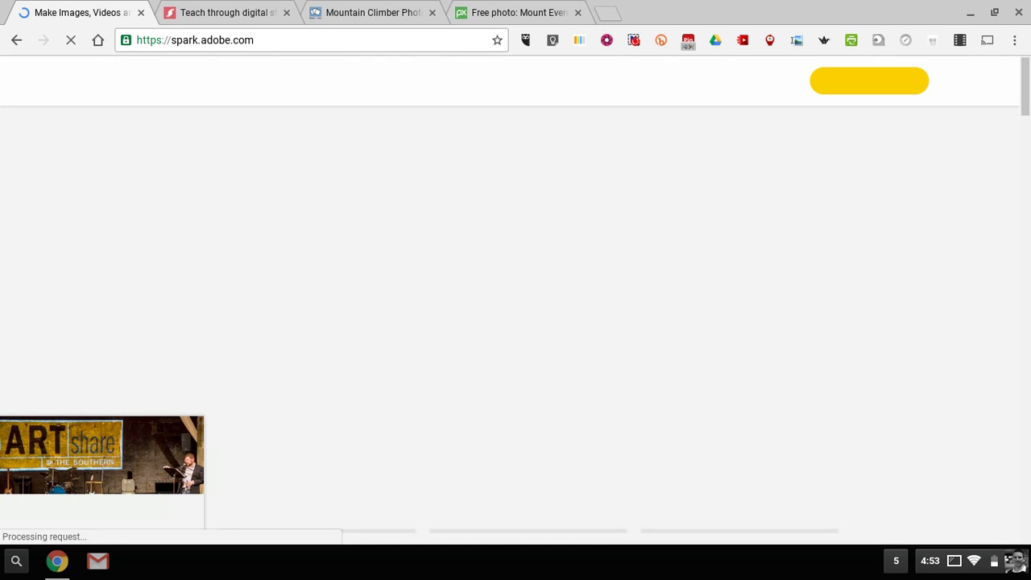
left_click(287, 13)
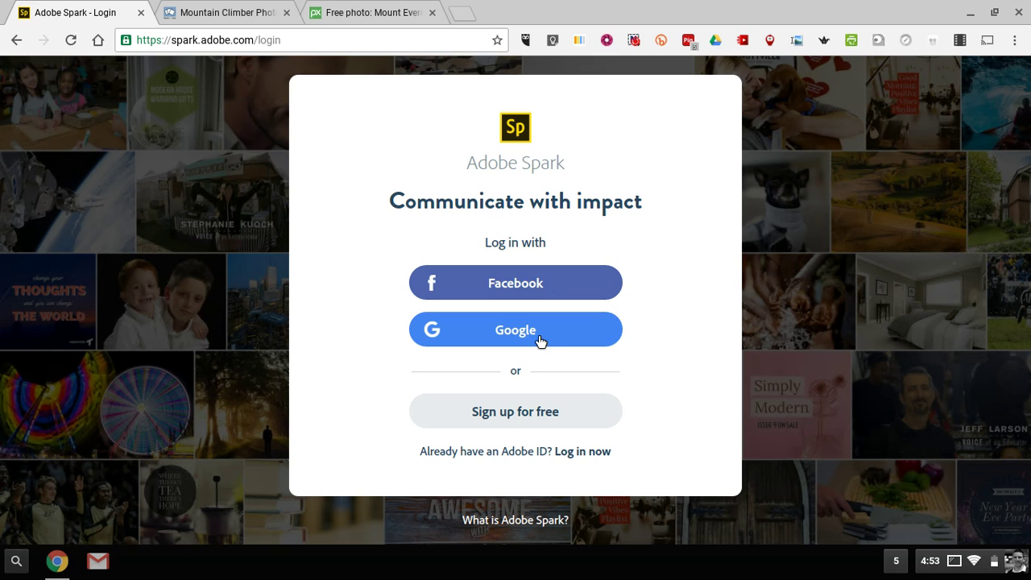
left_click(539, 337)
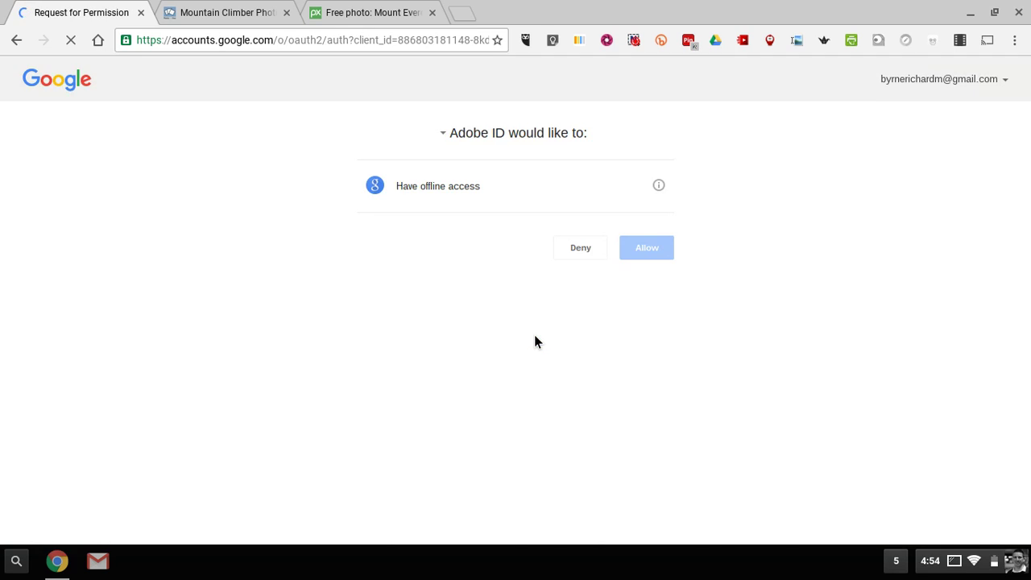
left_click(656, 251)
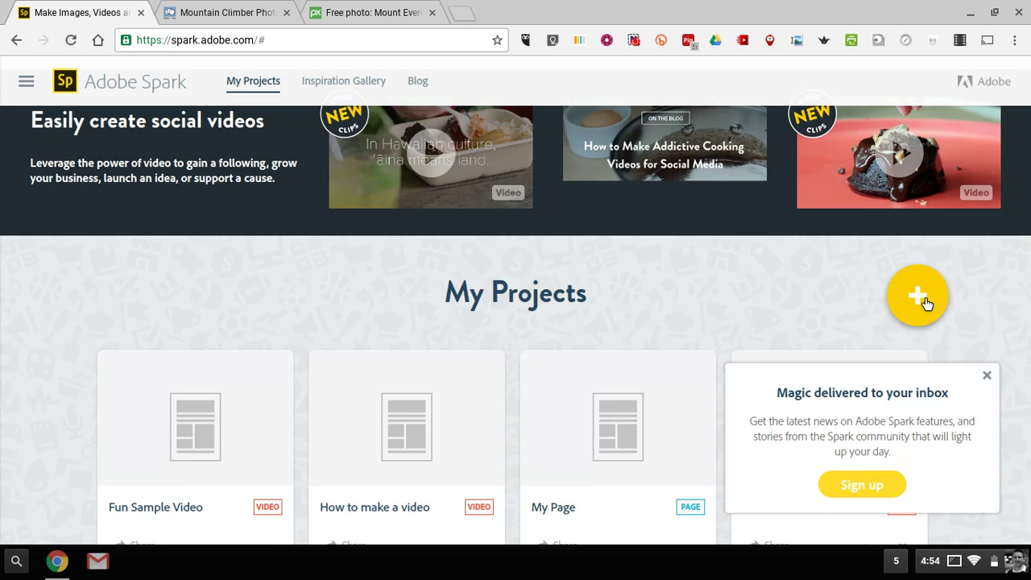
Create a new Spark video titled 'Snow In the Kingdom'.
left_click(918, 298)
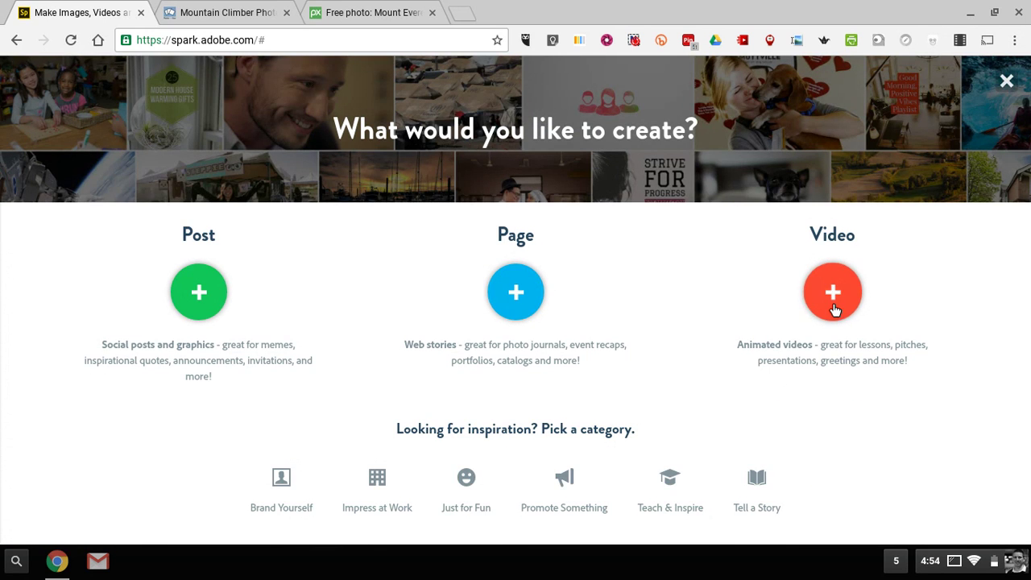
left_click(834, 305)
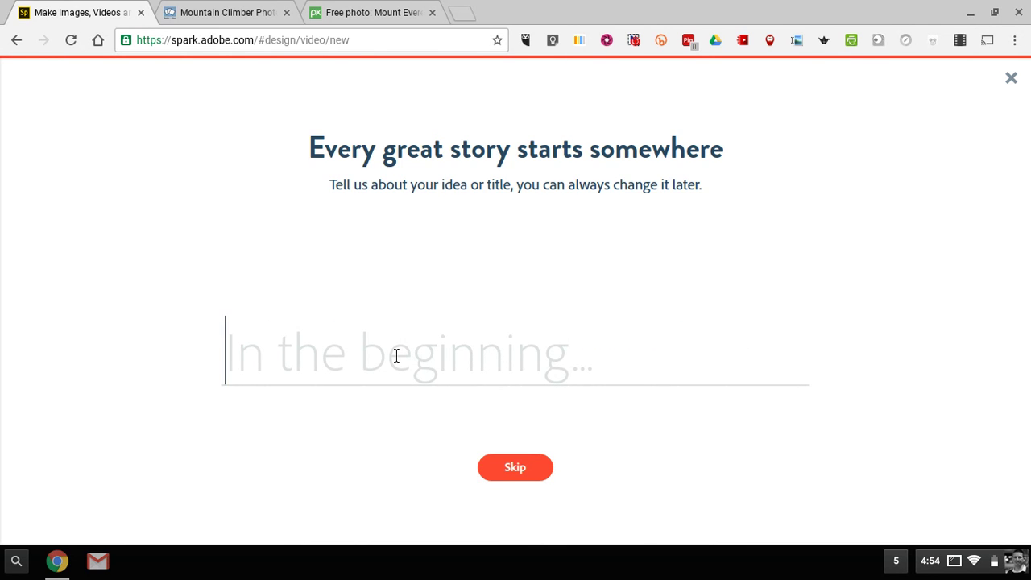
type("Snow")
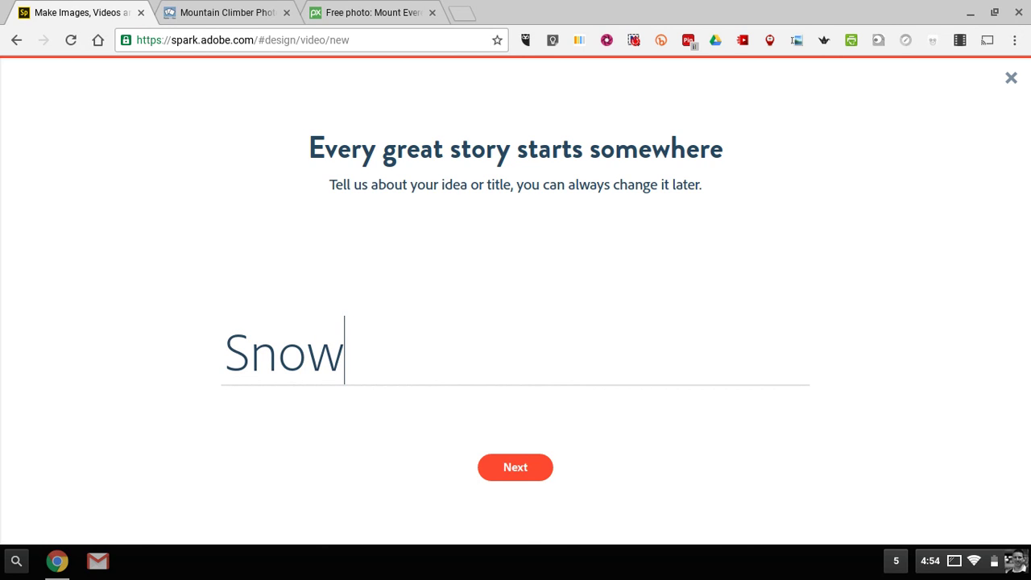
type(" In the Ki")
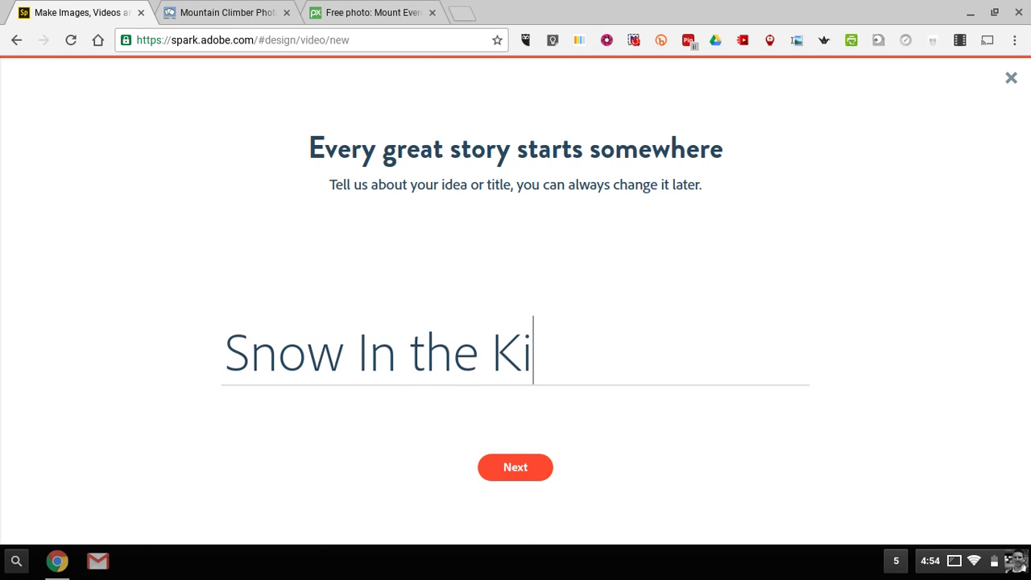
type("ngdom")
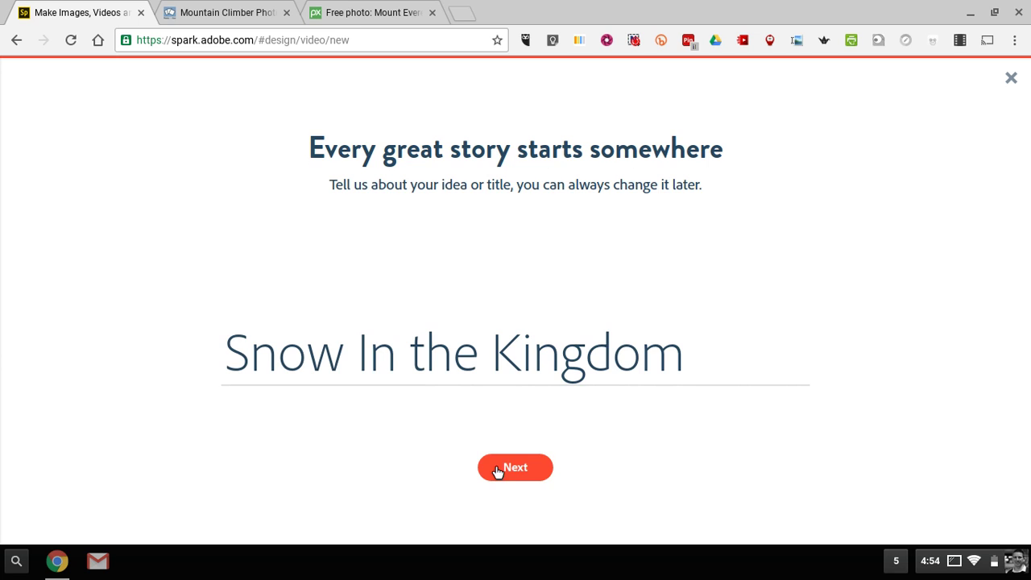
left_click(500, 471)
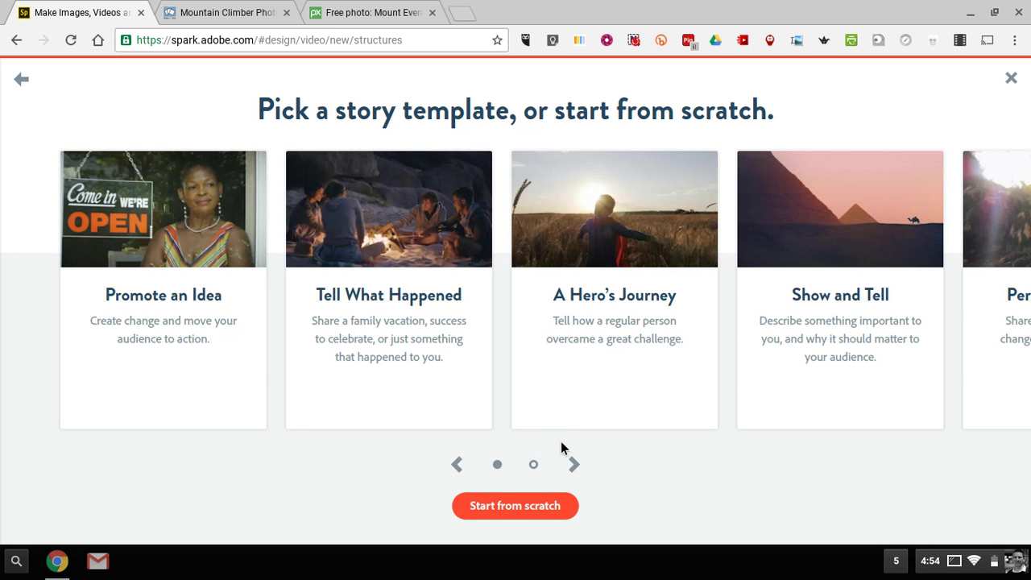
Browse the additional story templates, then return to the first set.
left_click(582, 467)
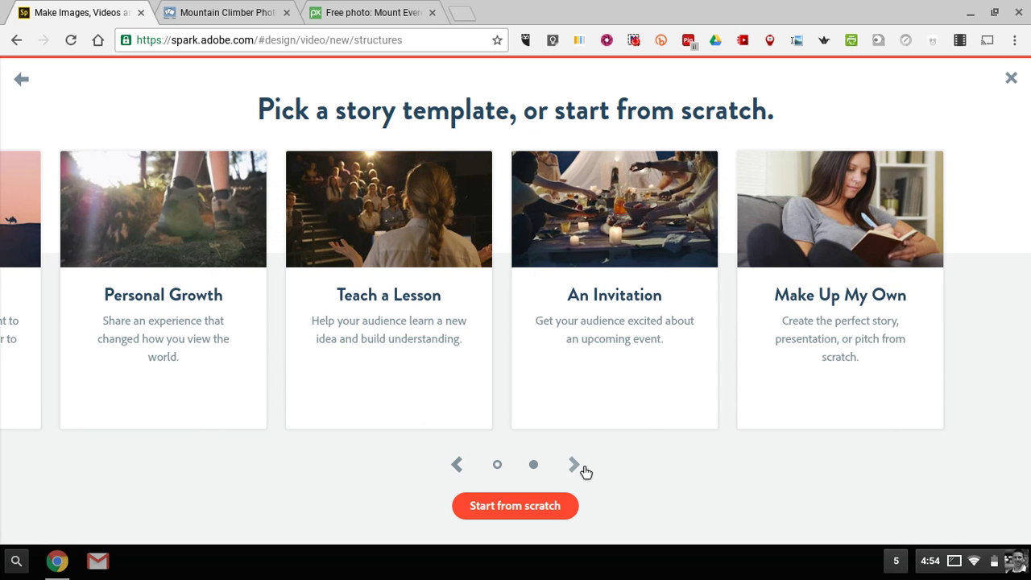
mouse_move(880, 309)
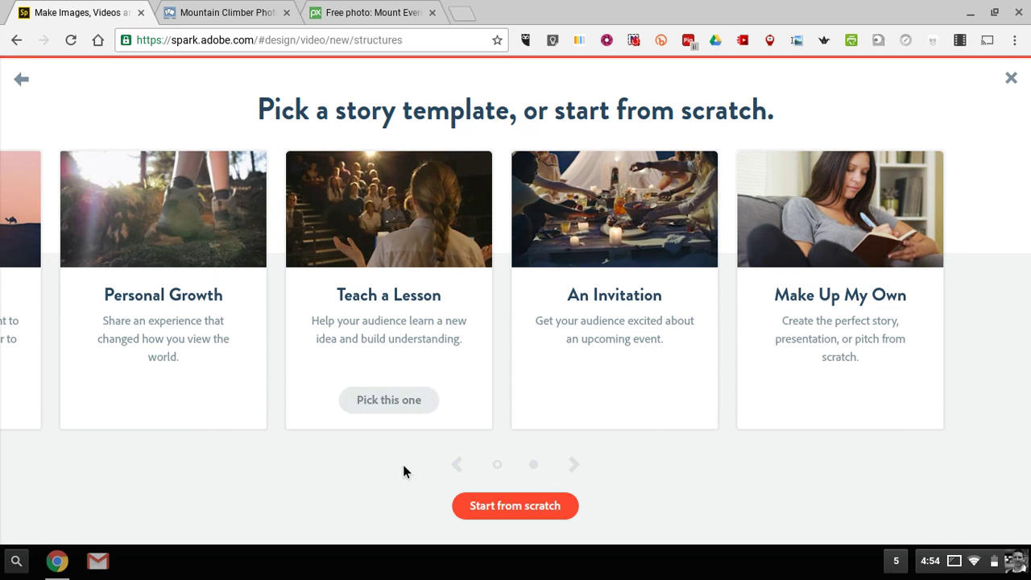
left_click(459, 467)
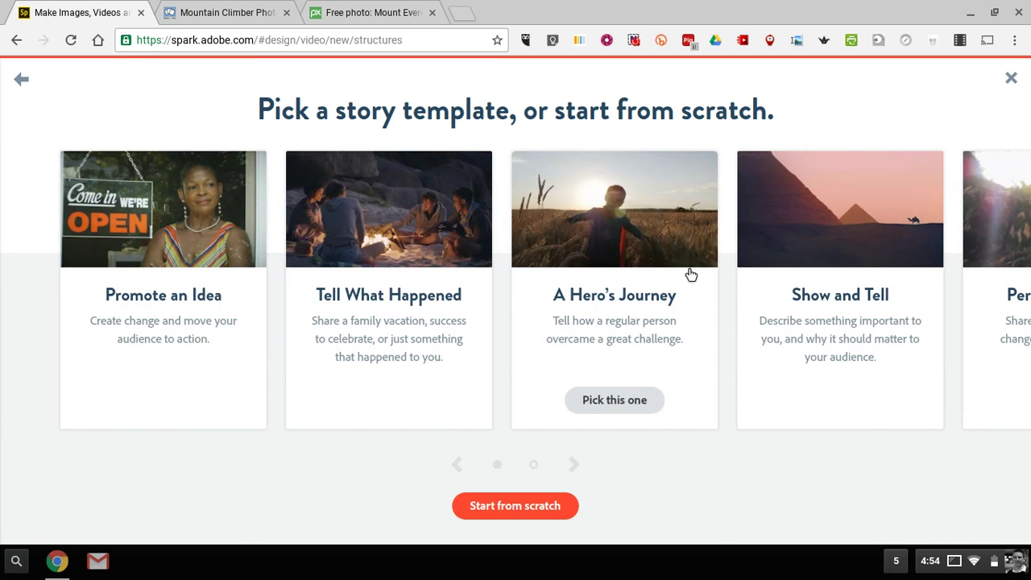
mouse_move(831, 266)
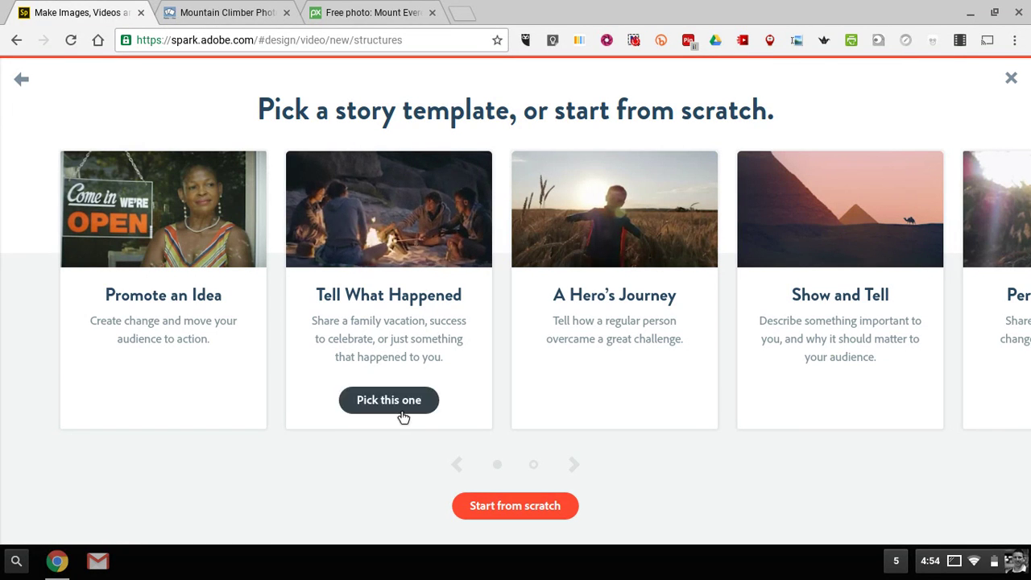
mouse_move(585, 348)
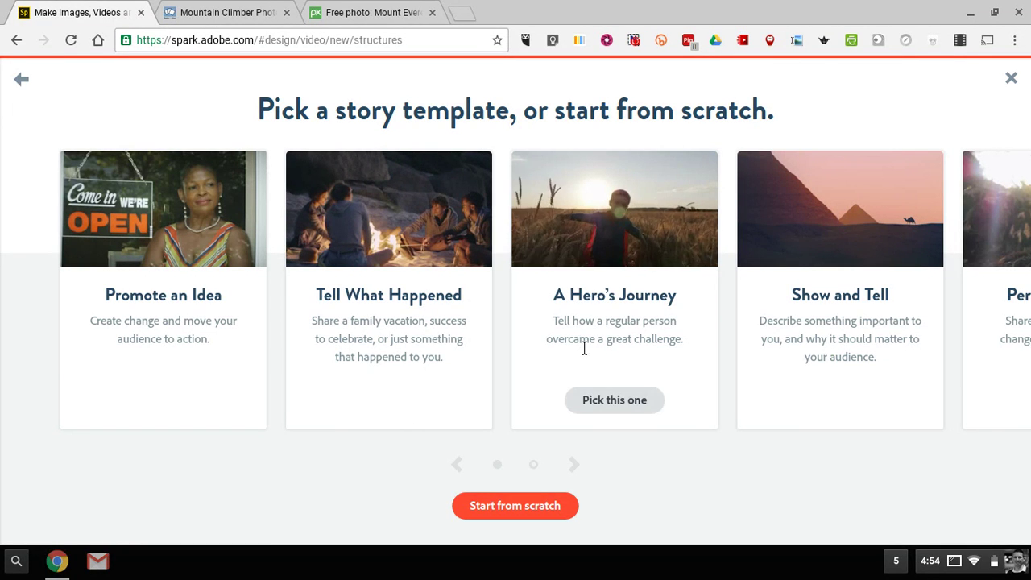
Pick the A Hero's Journey story template and dismiss the quick tips.
left_click(634, 401)
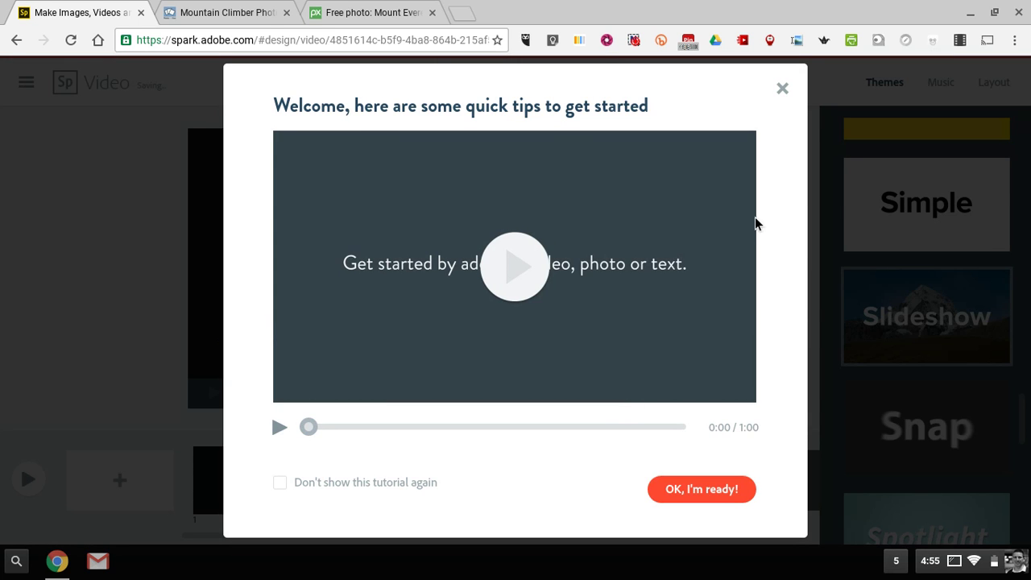
left_click(785, 91)
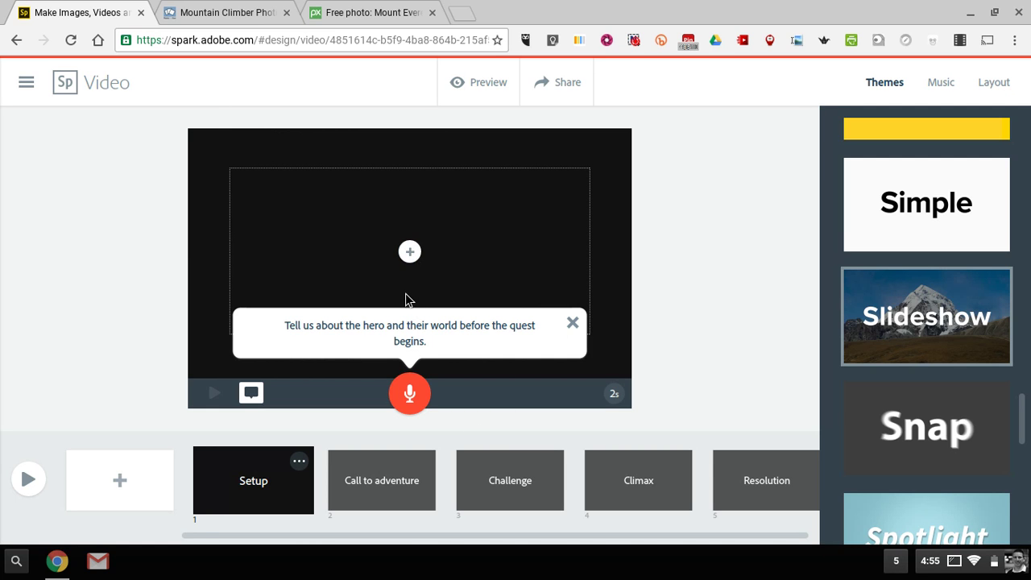
Search free photos for 'everest' and place a Mount Everest photo on the Setup slide.
left_click(410, 253)
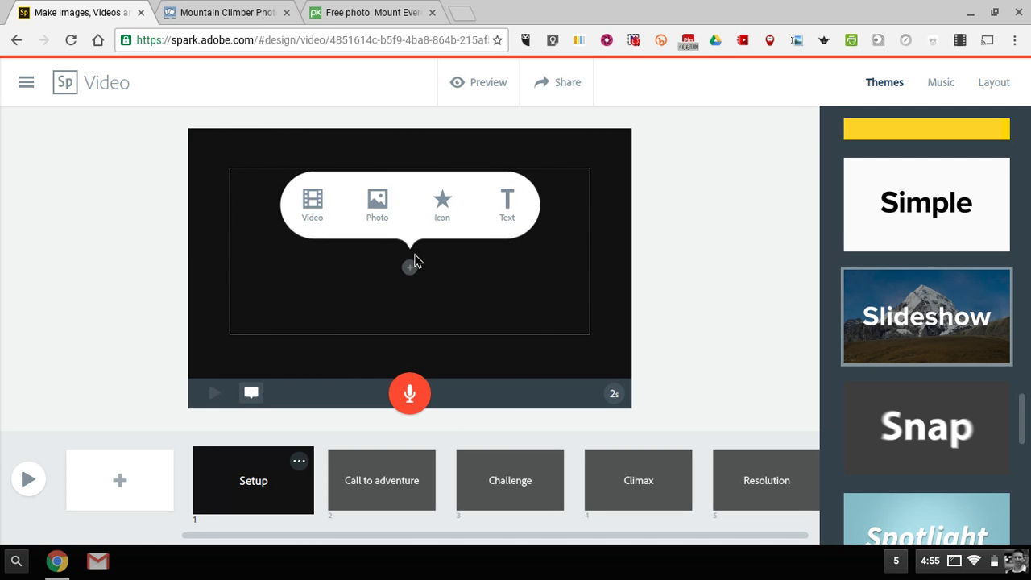
left_click(388, 209)
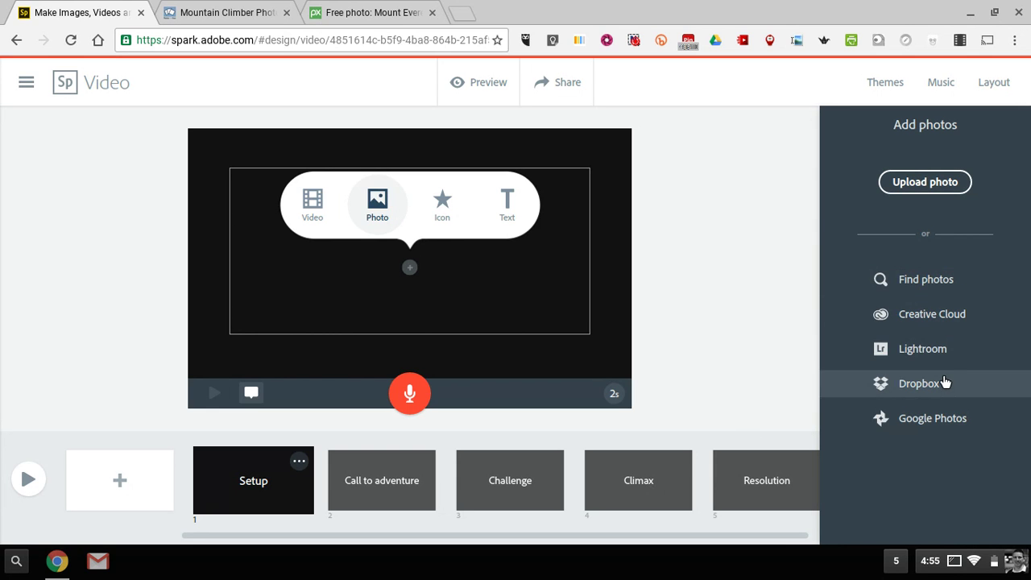
left_click(947, 283)
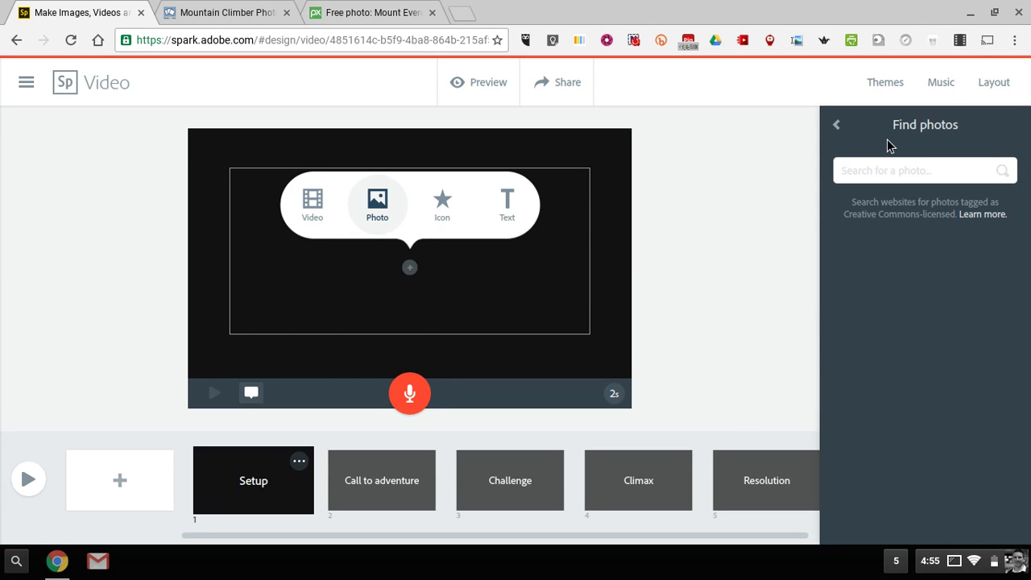
type("everest")
key("Return")
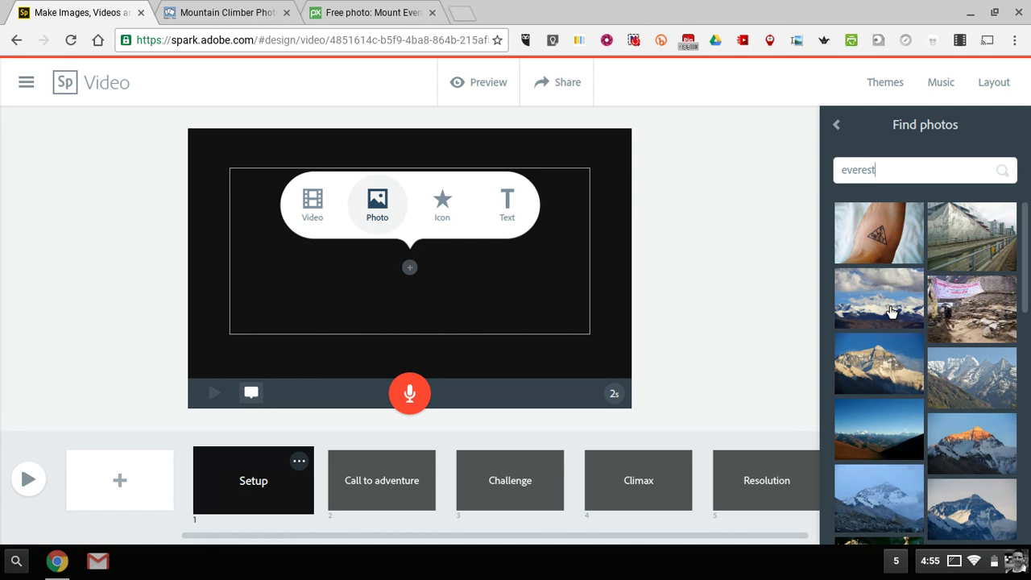
left_click(893, 359)
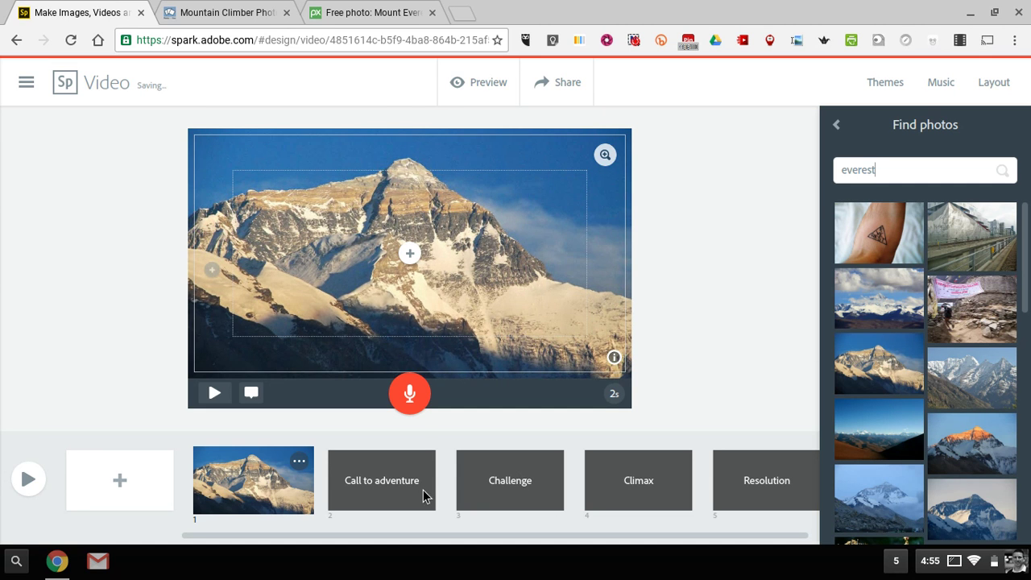
Add a text overlay with the title 'Snow in the Kingdom' and the author's byline.
left_click(411, 256)
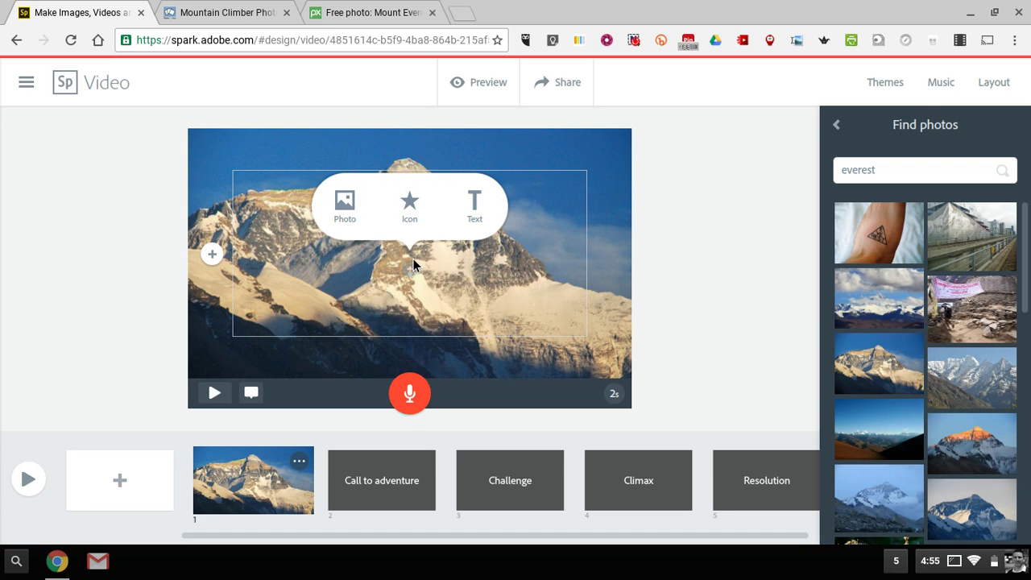
left_click(490, 208)
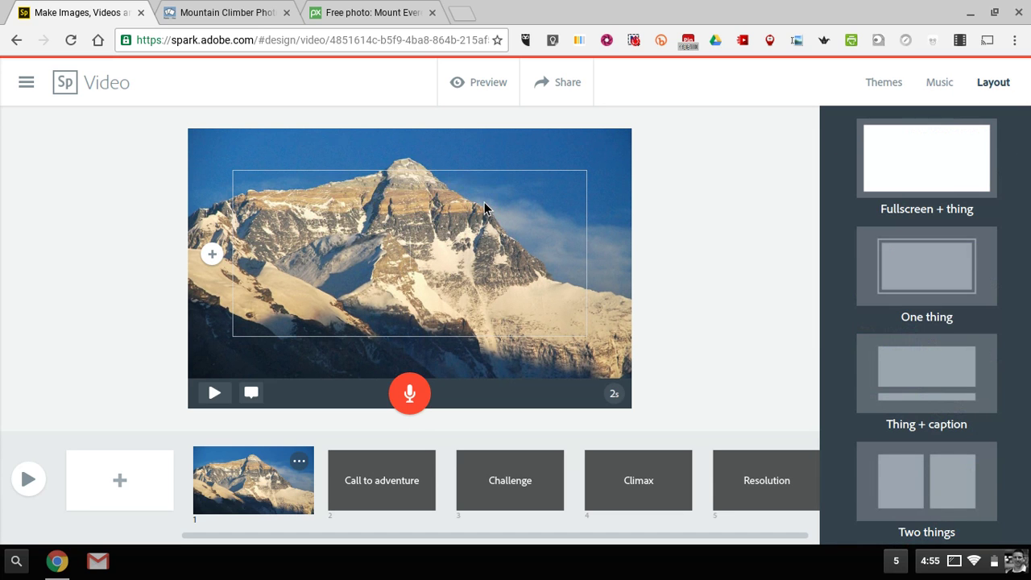
type("Sno")
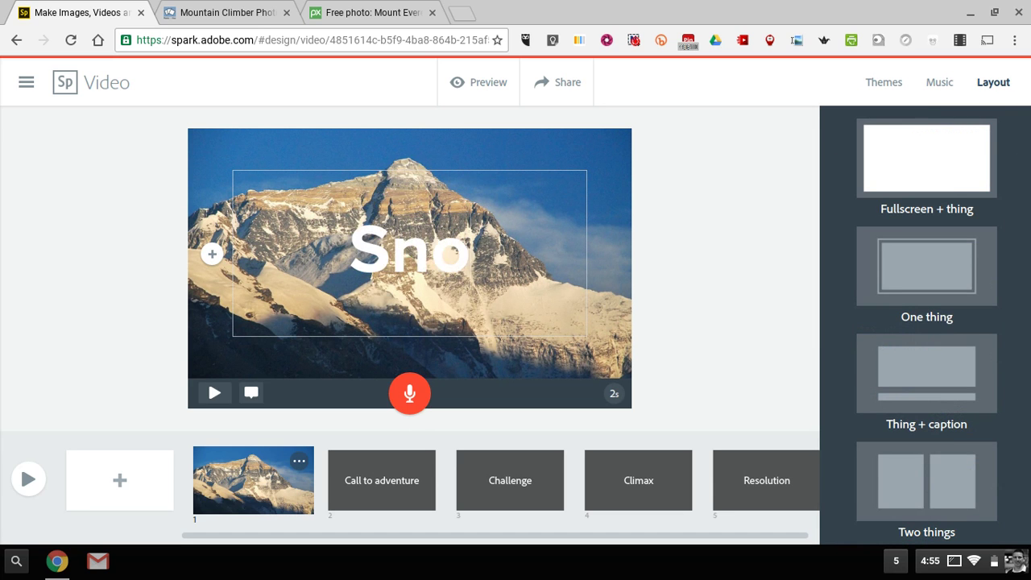
type("w in the Kin")
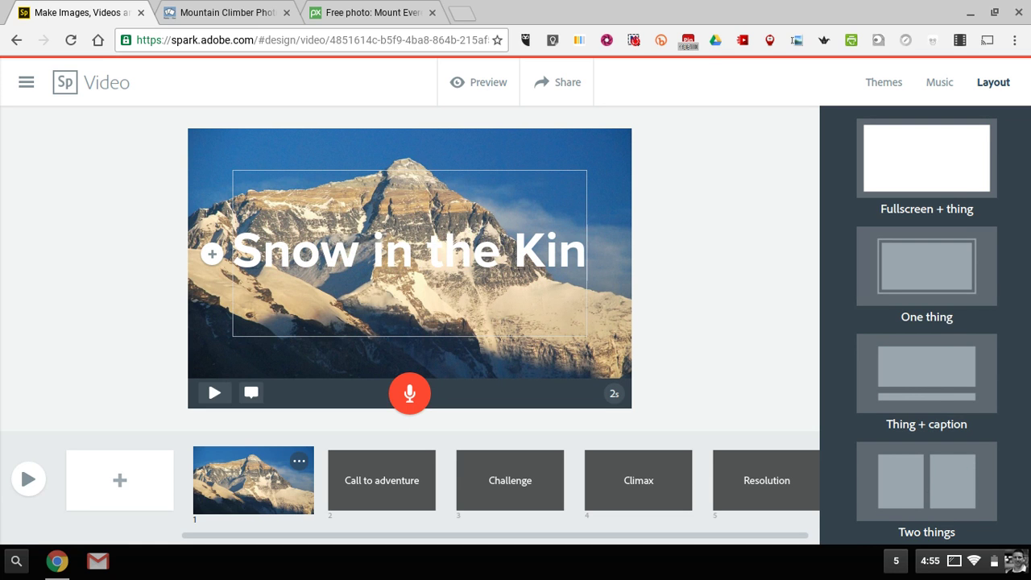
type("gdom ")
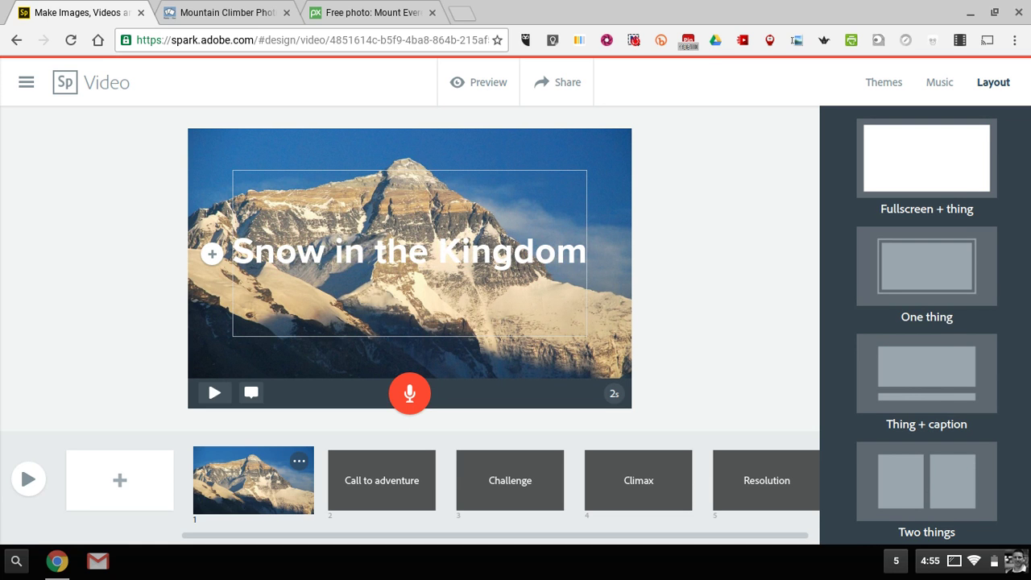
type("By")
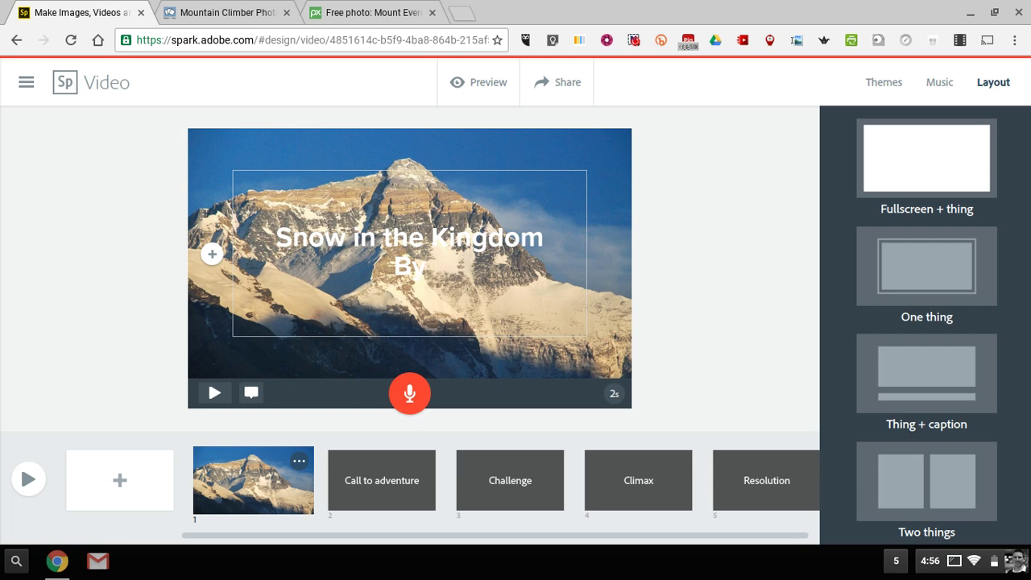
type(" Ed")
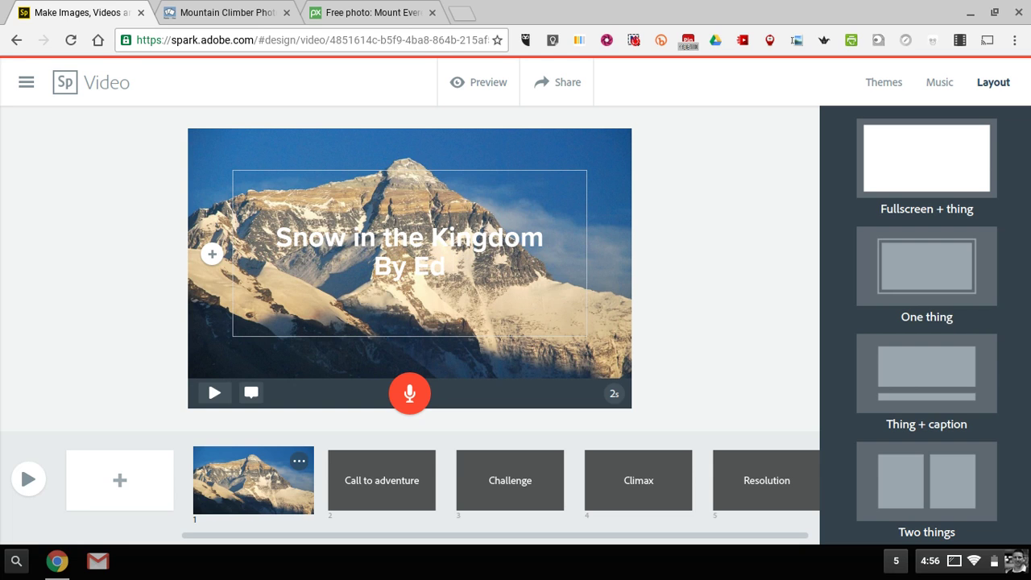
type(" Web")
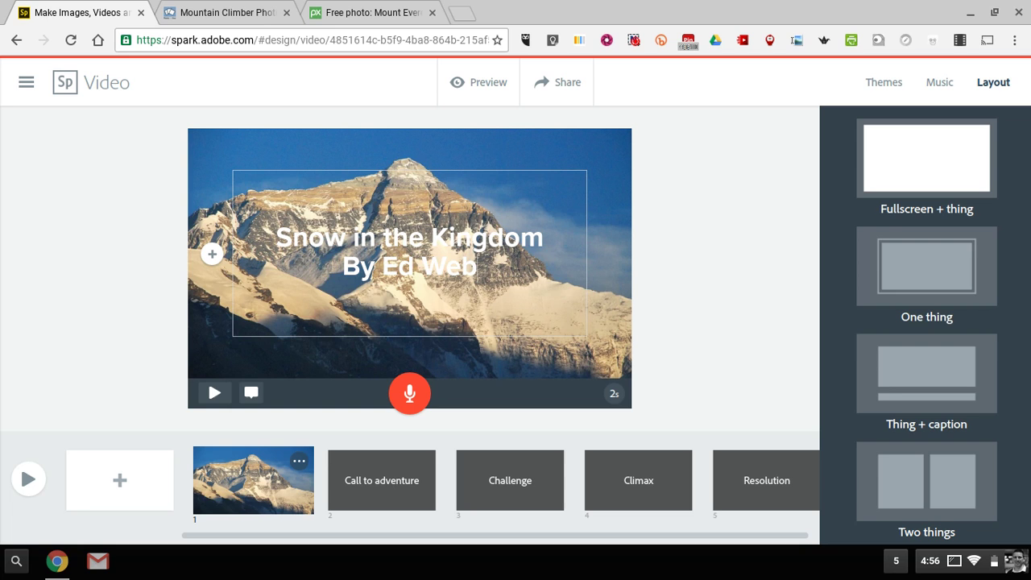
type("ster")
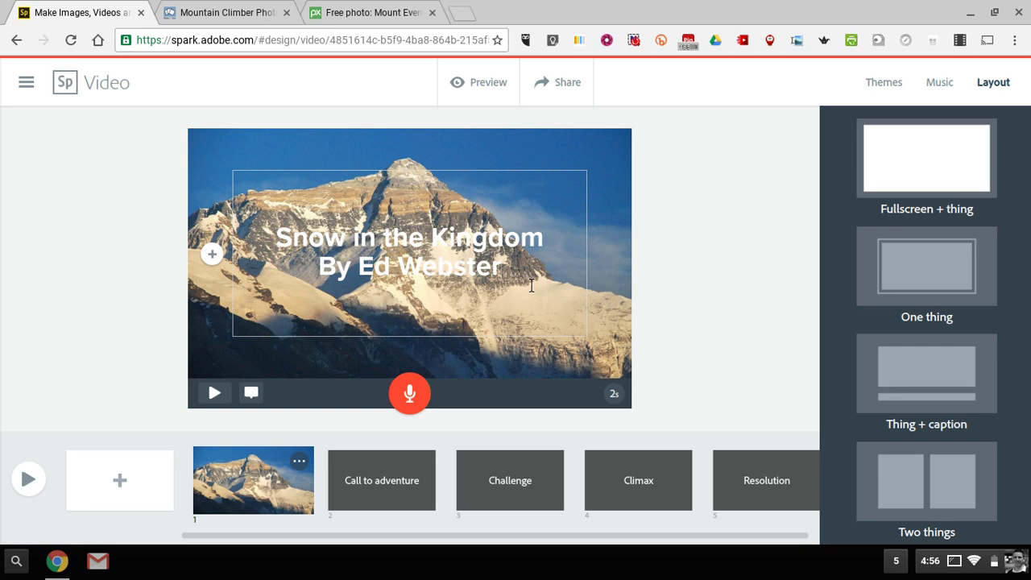
Record a 7-second voiceover for the title slide after allowing mic access, and turn music off.
left_click(411, 399)
left_click(276, 118)
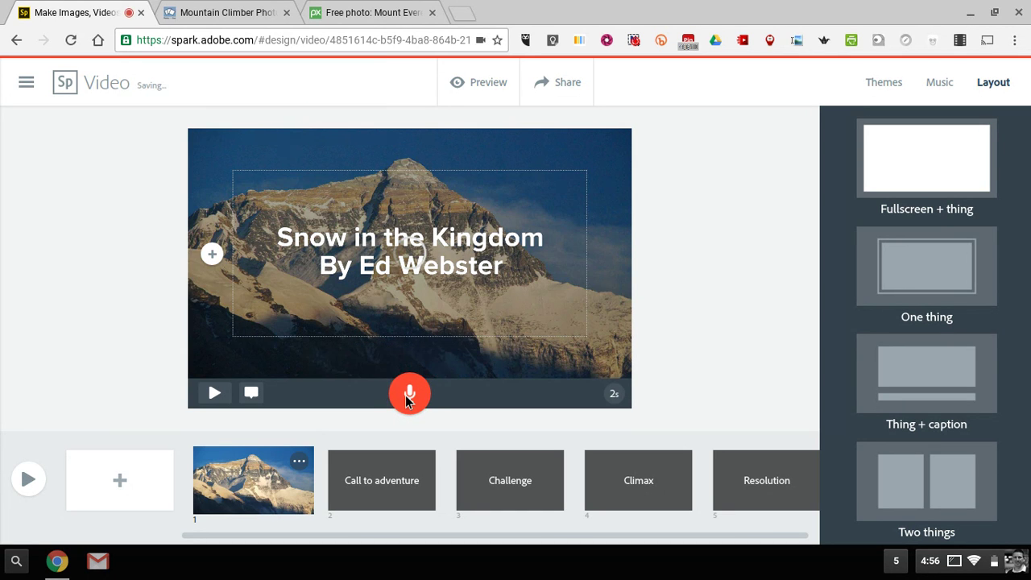
left_click_drag(417, 398, 417, 397)
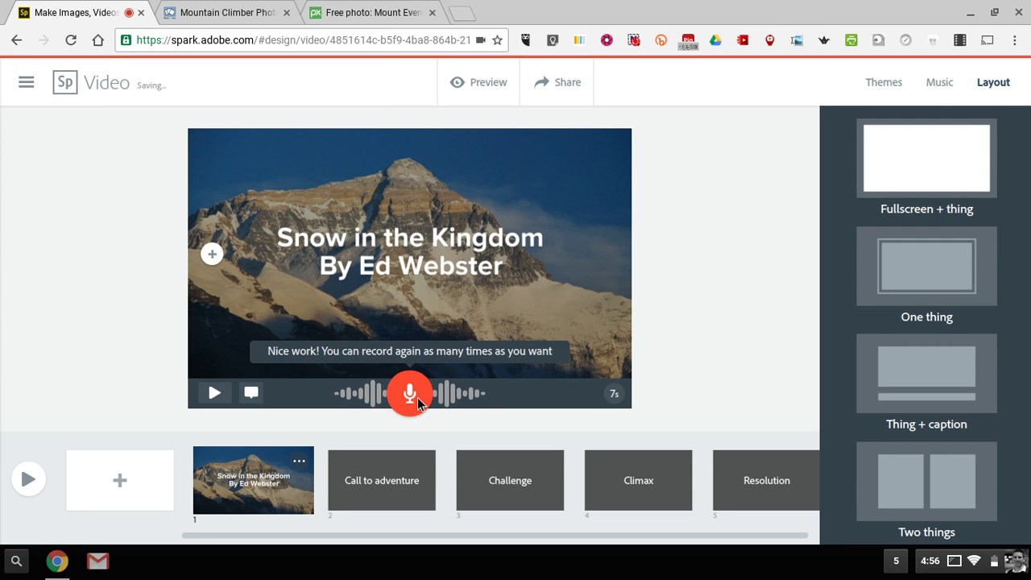
left_click(946, 88)
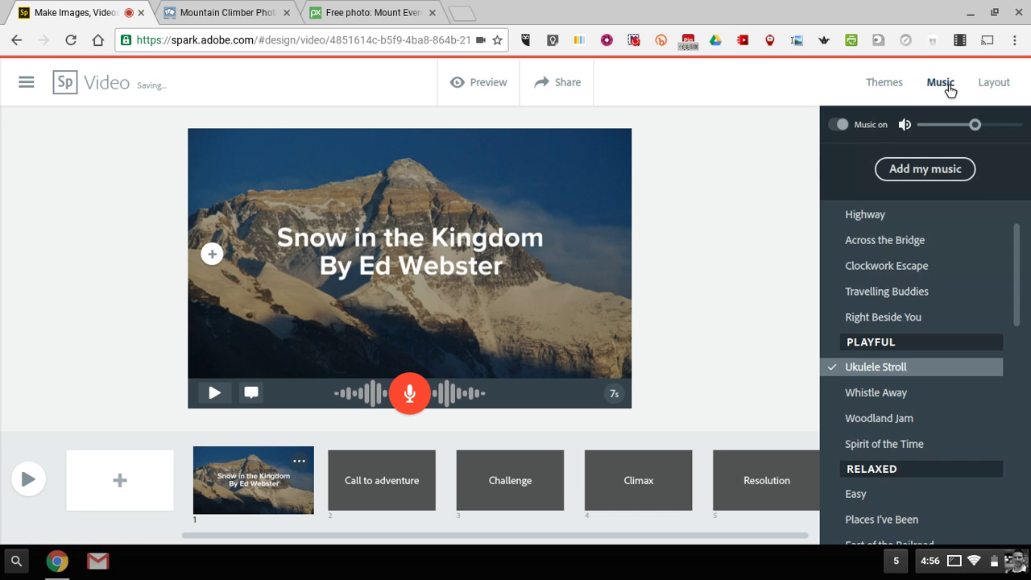
left_click(839, 126)
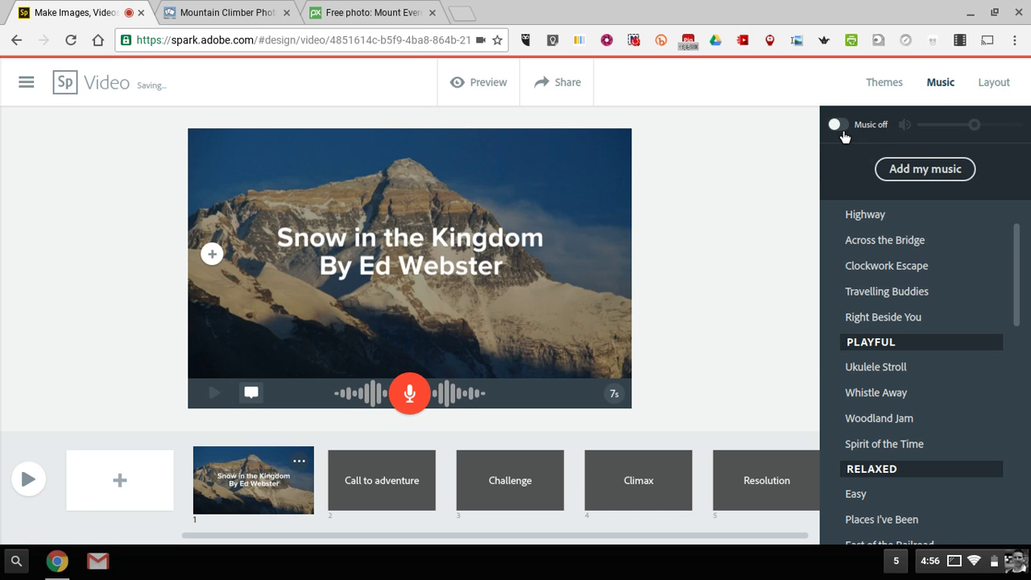
Share the video under the Education category and create its public link.
left_click(560, 91)
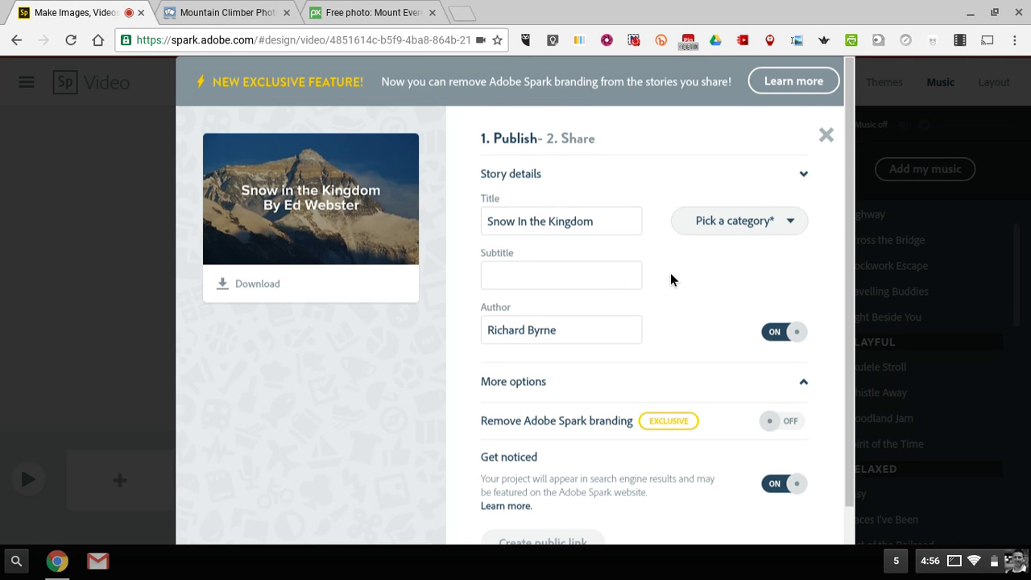
scroll(669, 273, "down", 1)
scroll(646, 339, "down", 1)
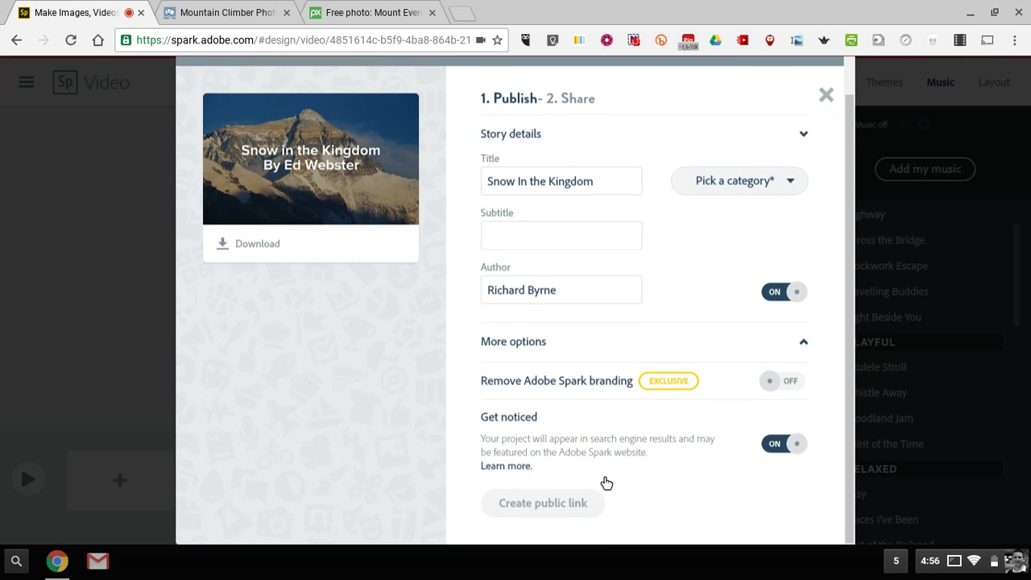
scroll(564, 503, "up", 1)
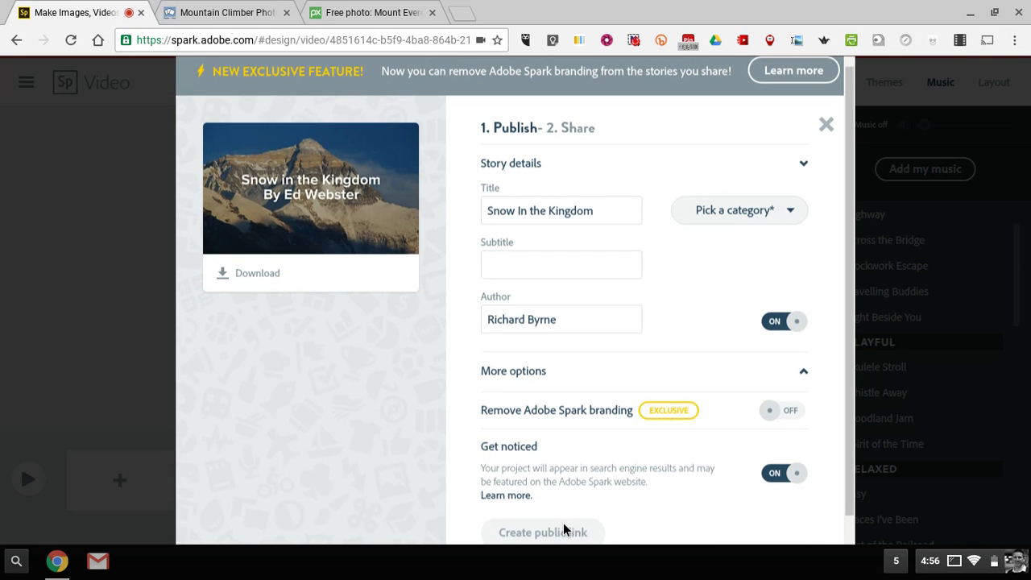
scroll(563, 528, "down", 1)
left_click(560, 523)
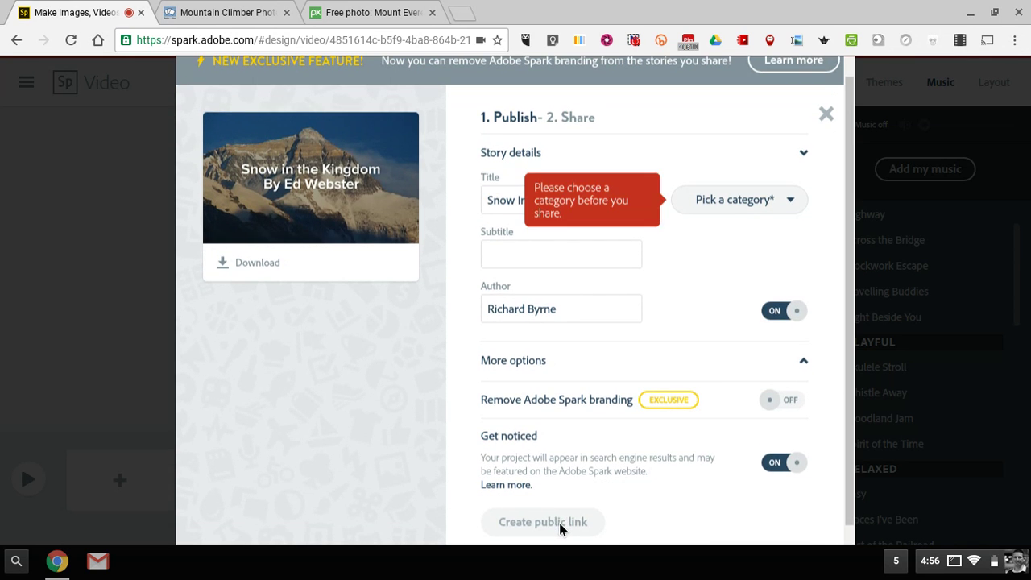
left_click(749, 200)
left_click(715, 282)
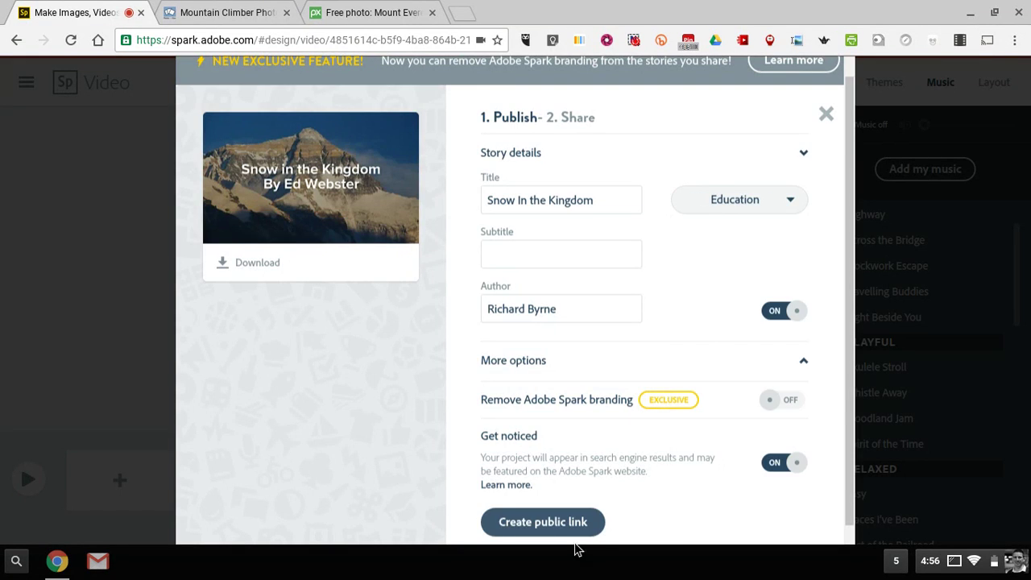
left_click(570, 534)
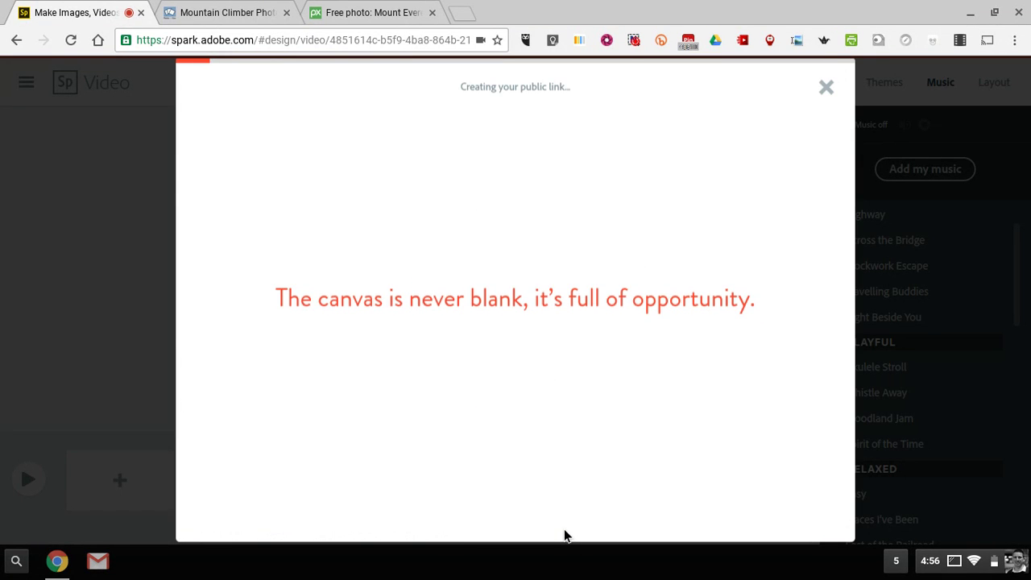